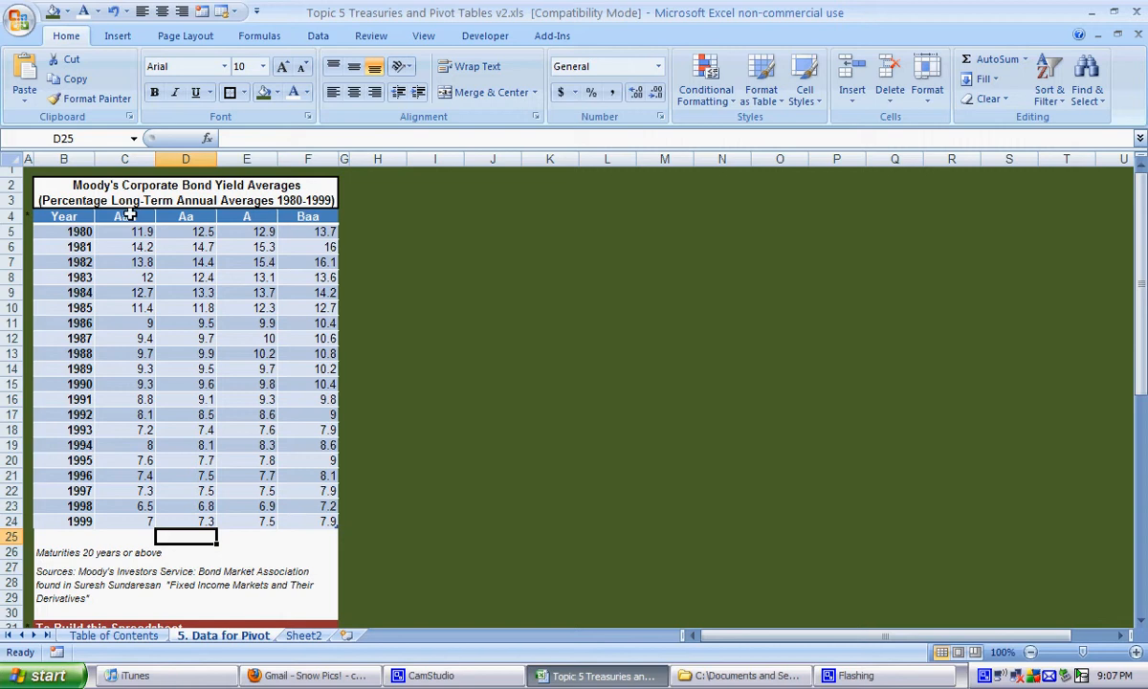
Step: Create a PivotTable on a new worksheet from the Moody's corporate bond yield table, Table1
click(246, 275)
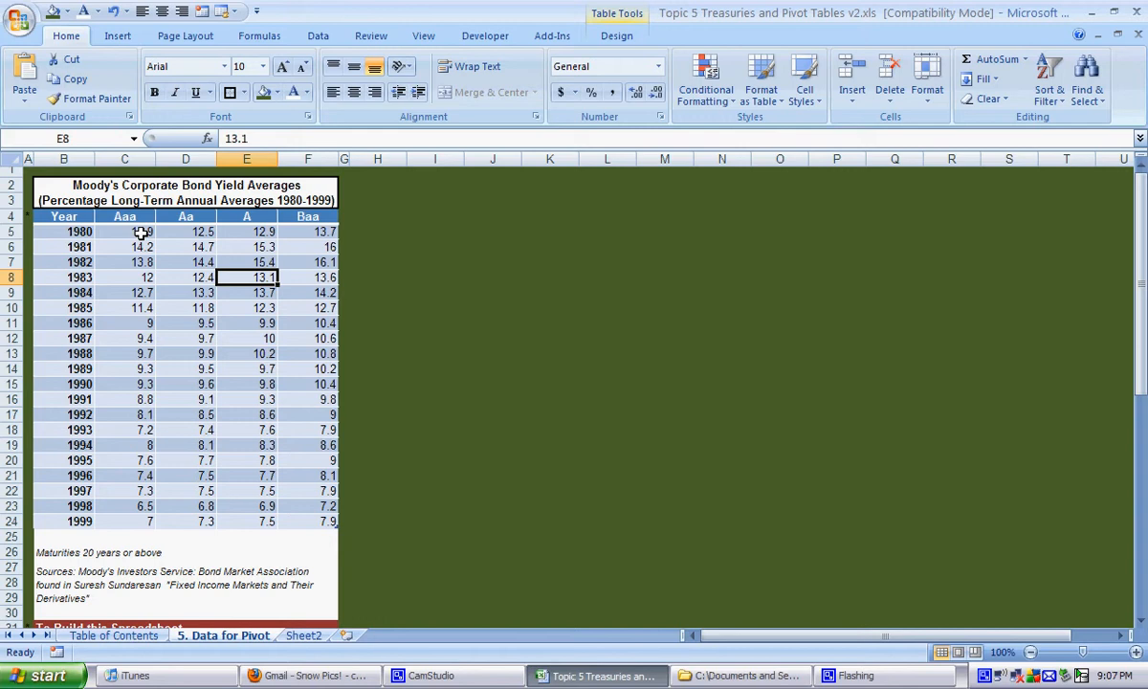
click(165, 353)
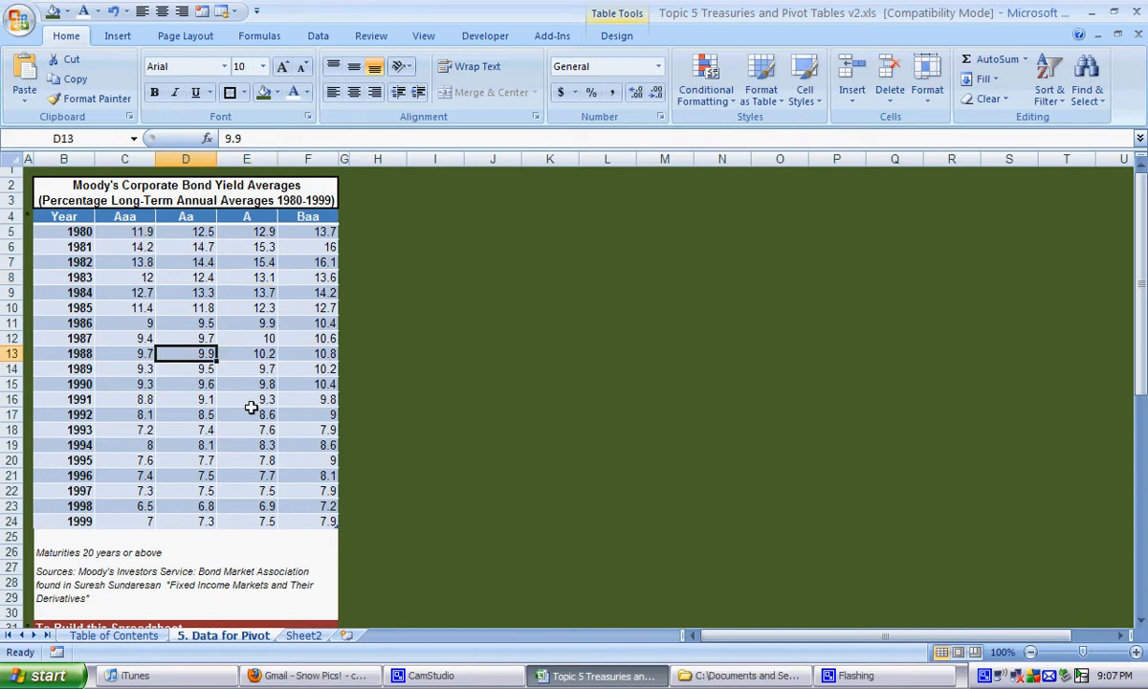
drag(69, 216, 306, 521)
click(190, 351)
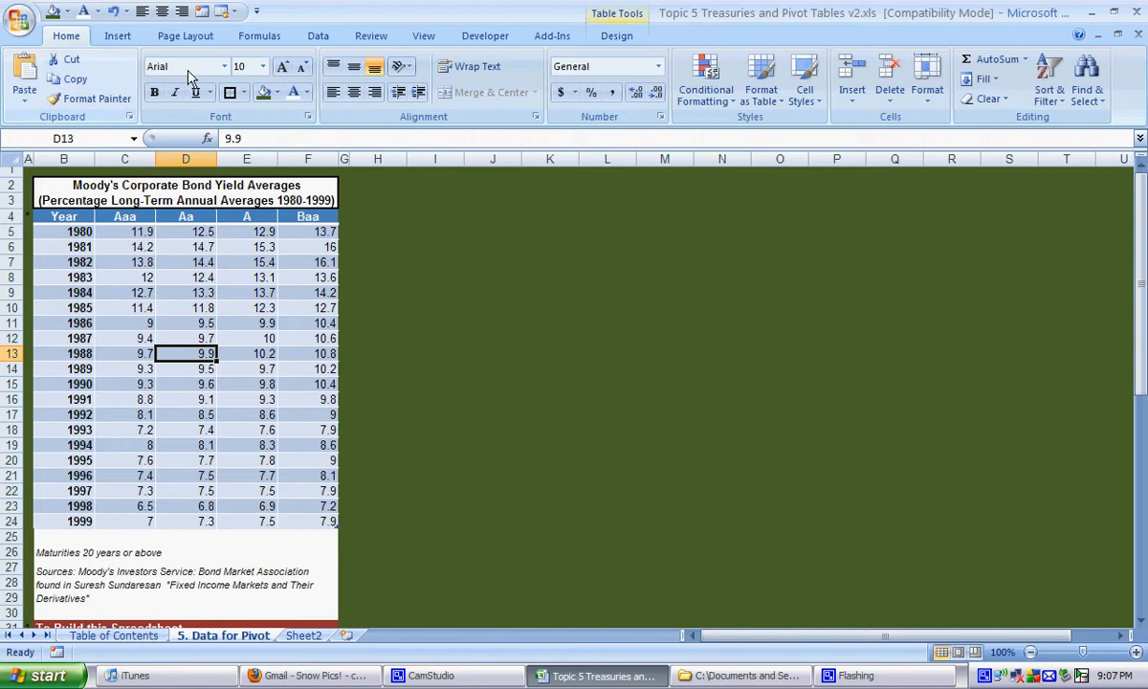
click(115, 36)
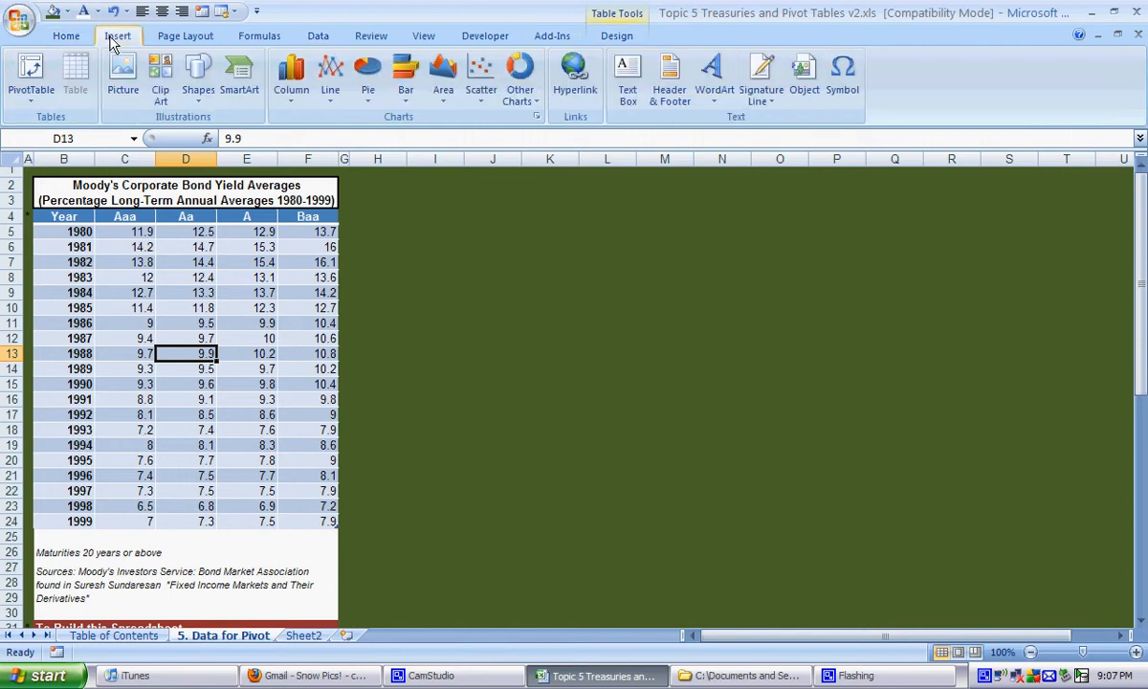
click(47, 98)
click(53, 118)
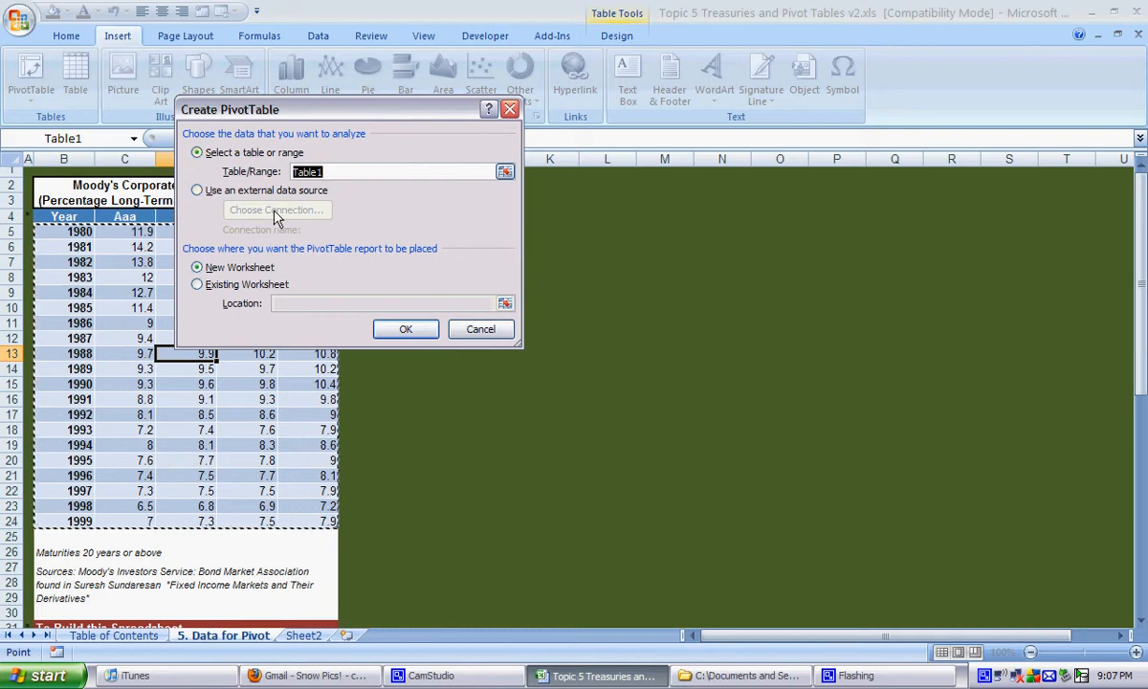
drag(290, 115, 474, 160)
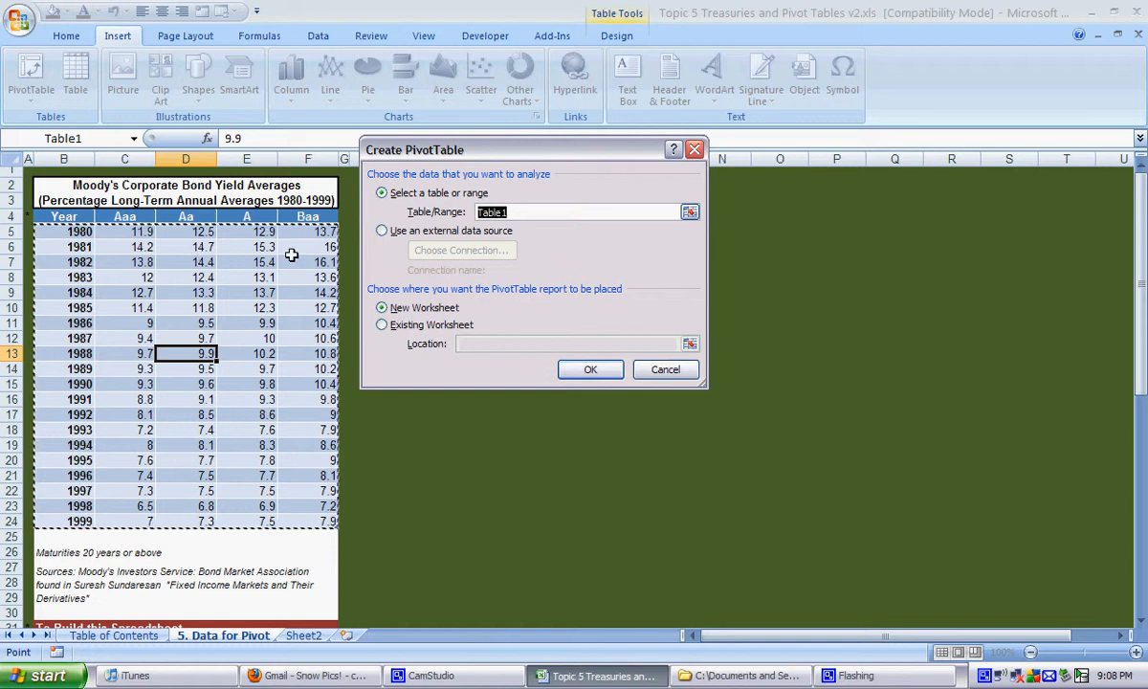
click(590, 370)
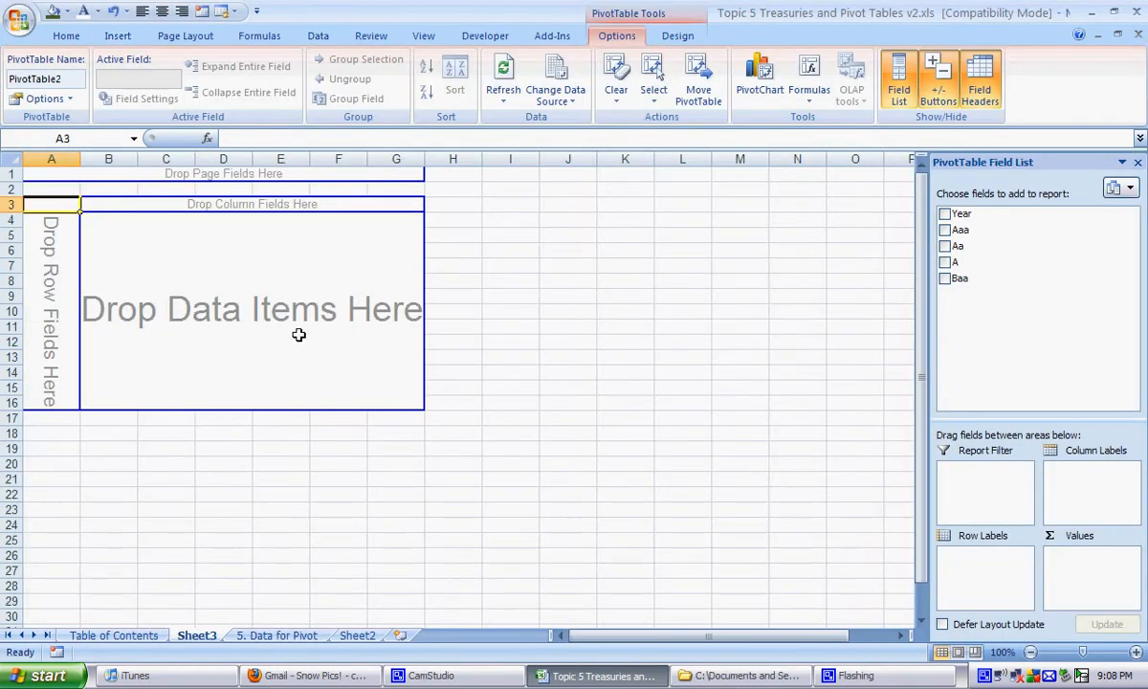
Step: Move Sheet3 so that it comes directly after the 5. Data for Pivot sheet
click(142, 637)
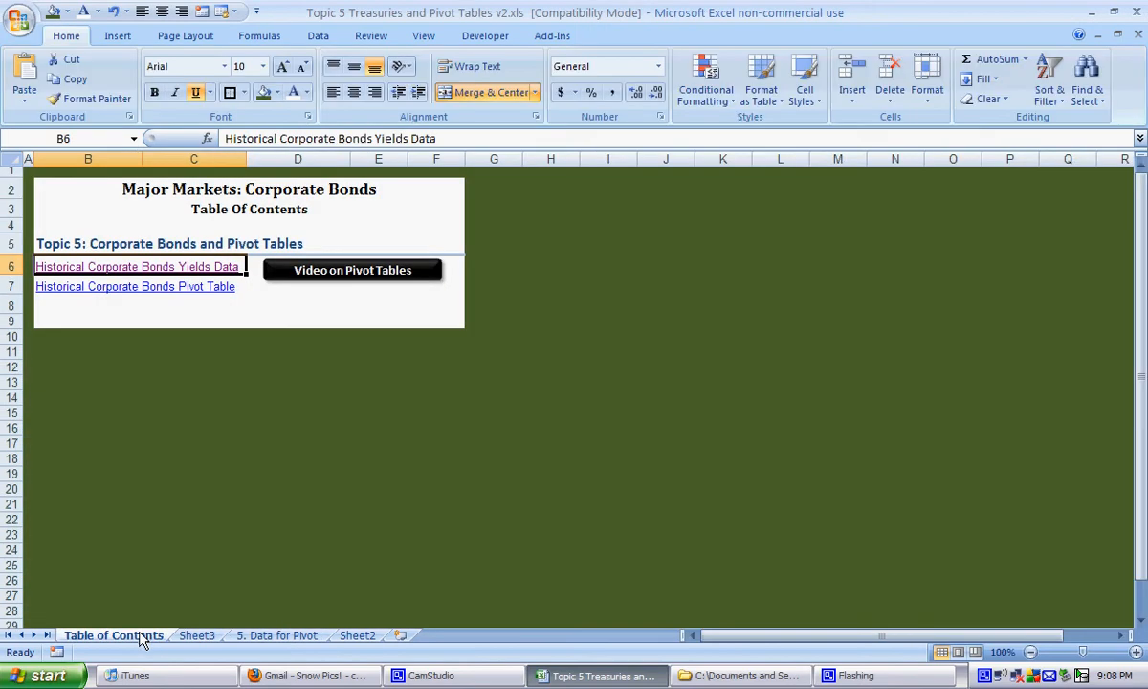
click(277, 635)
drag(197, 635, 291, 641)
Step: Check the build instructions below the yield data, and add Year to the column labels of the PivotTable on Sheet3
click(223, 635)
scroll(191, 509, down, 6)
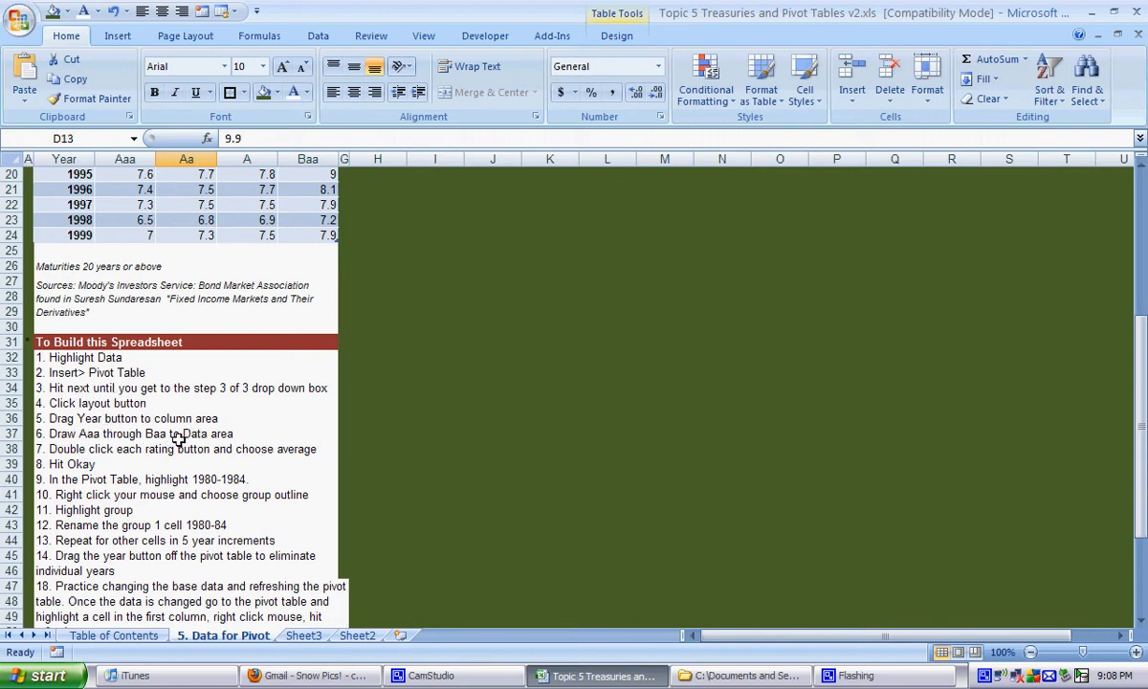
click(303, 636)
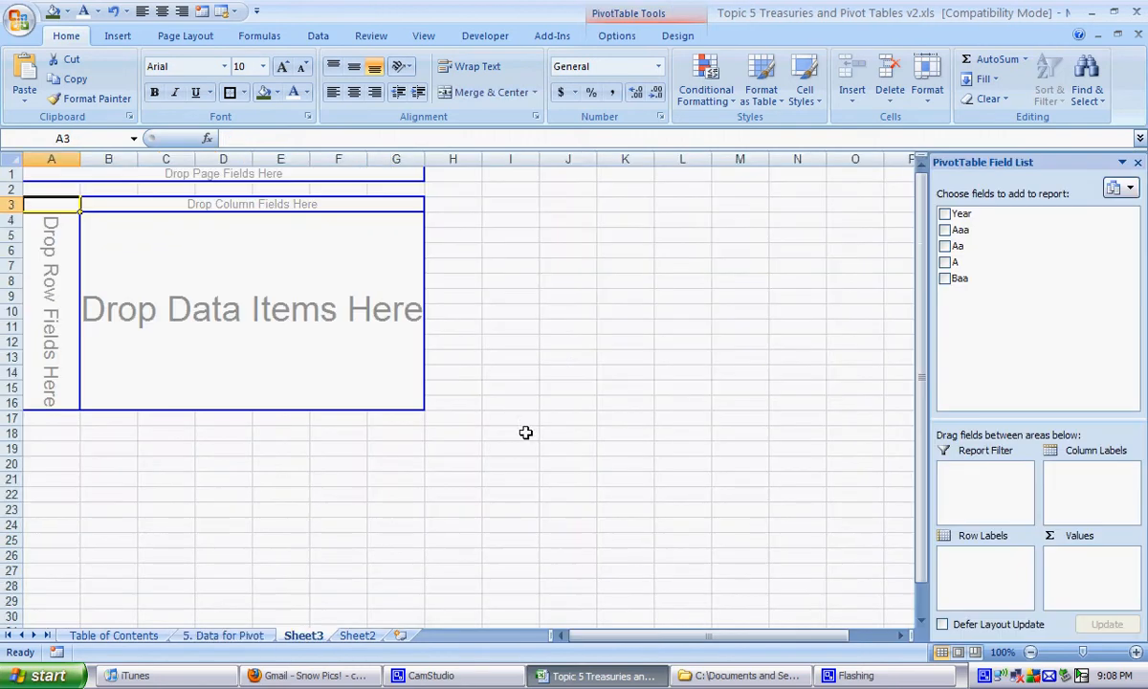
drag(956, 215, 1011, 459)
Step: Review the year headings from 1980 to 1999 across row 4 of the PivotTable
drag(114, 222, 149, 221)
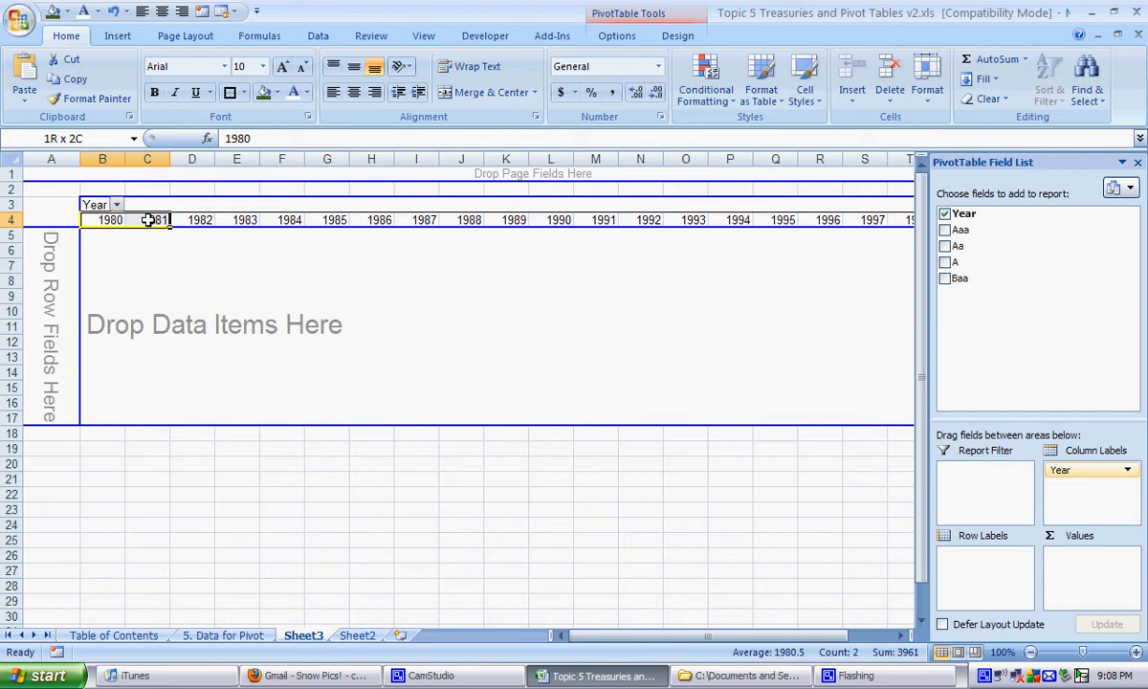
key(Left)
key(Down)
key(Up)
key(Right)
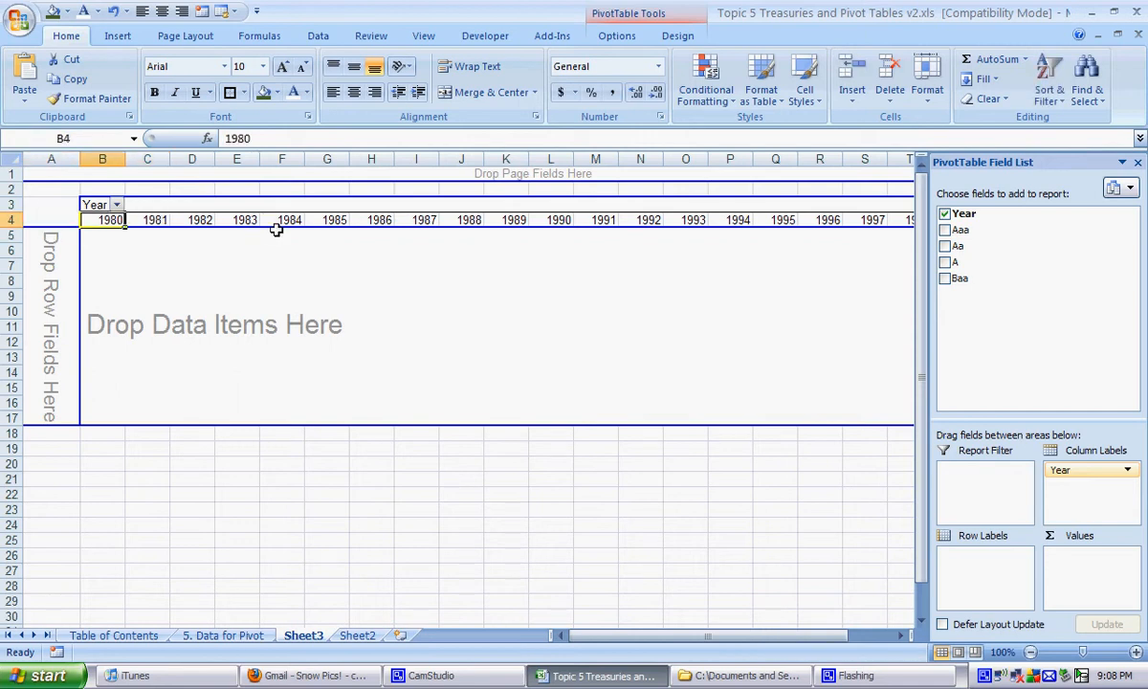
key(shift+Right)
key(shift+Right)
key(shift+Right)
key(shift+Right)
key(shift+Right)
key(shift+Right)
key(shift+Right)
key(shift+Right)
key(shift+Right)
key(shift+Right)
key(shift+Right)
key(shift+Right)
key(shift+Right)
key(shift+Right)
key(shift+Right)
key(shift+Right)
key(shift+Right)
key(shift+Right)
key(shift+Right)
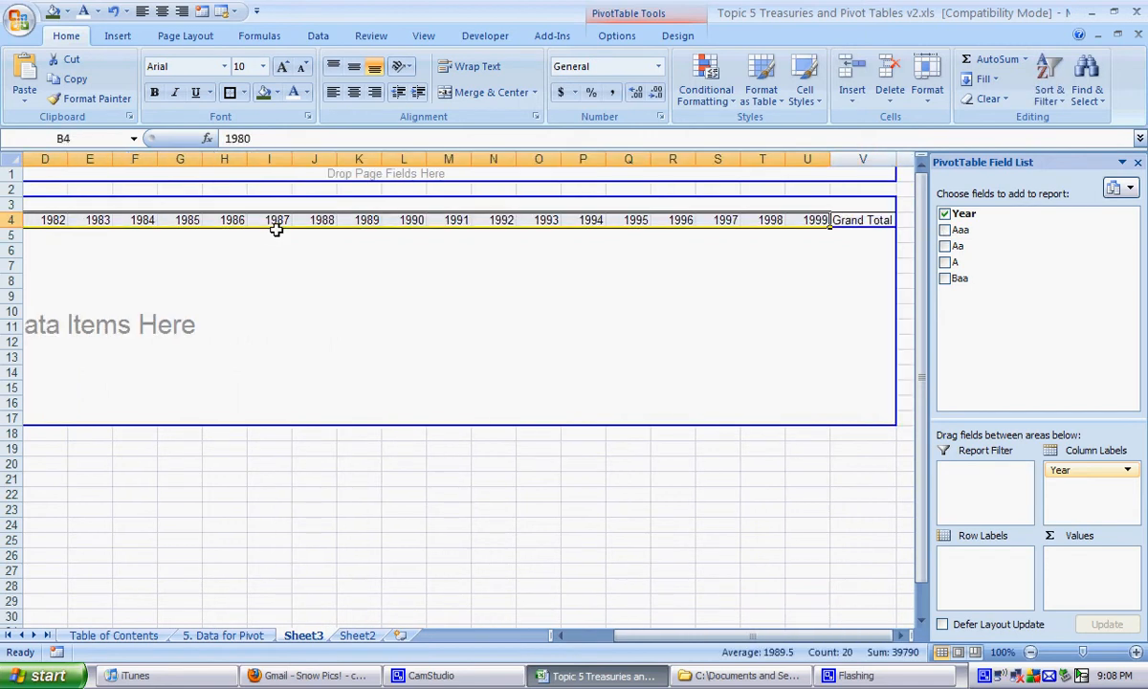
click(717, 325)
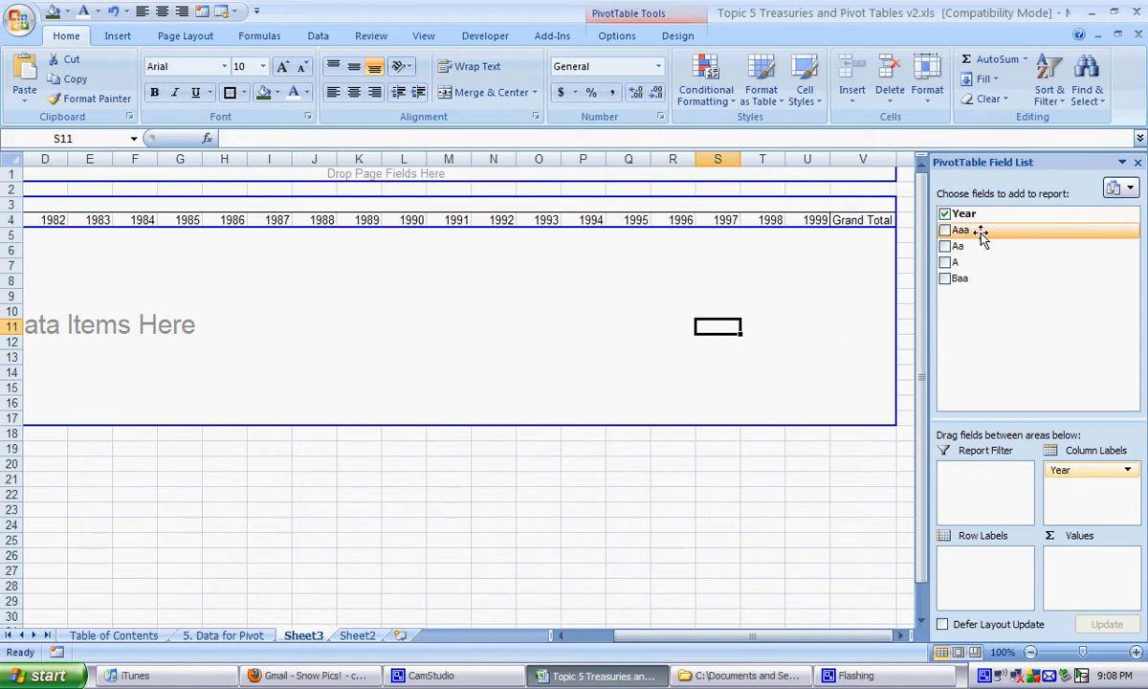
Step: Add the Aaa, Aa, A and Baa fields to the PivotTable's values area
drag(976, 235, 1064, 543)
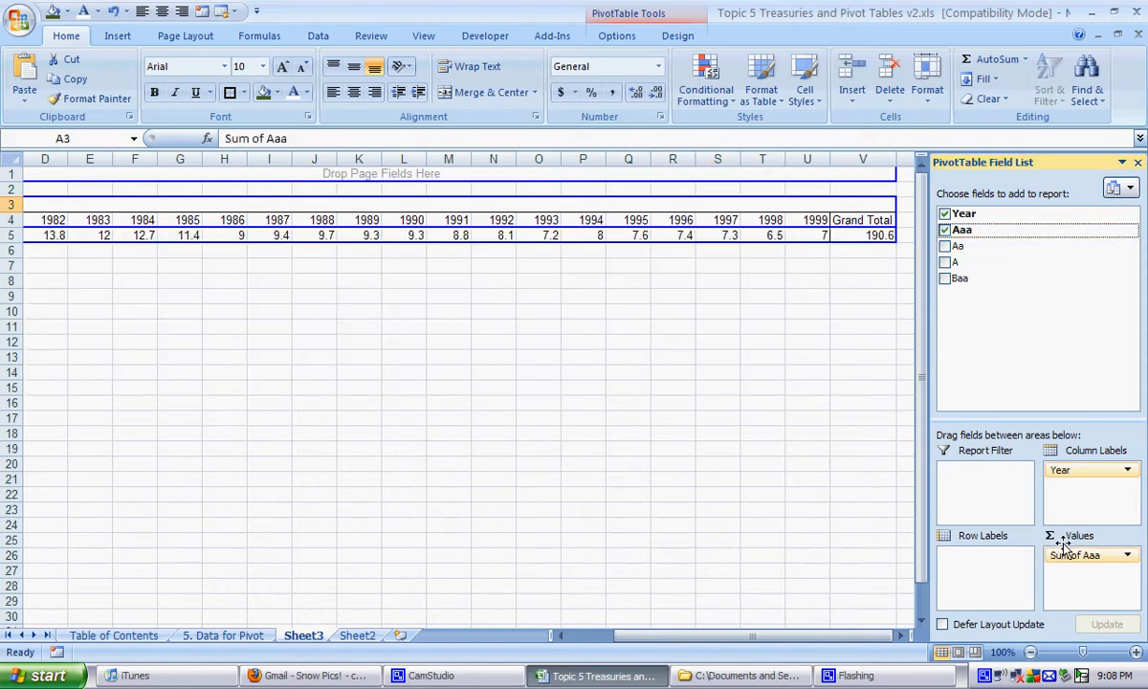
drag(964, 246, 996, 549)
drag(974, 264, 1072, 581)
drag(961, 277, 1069, 595)
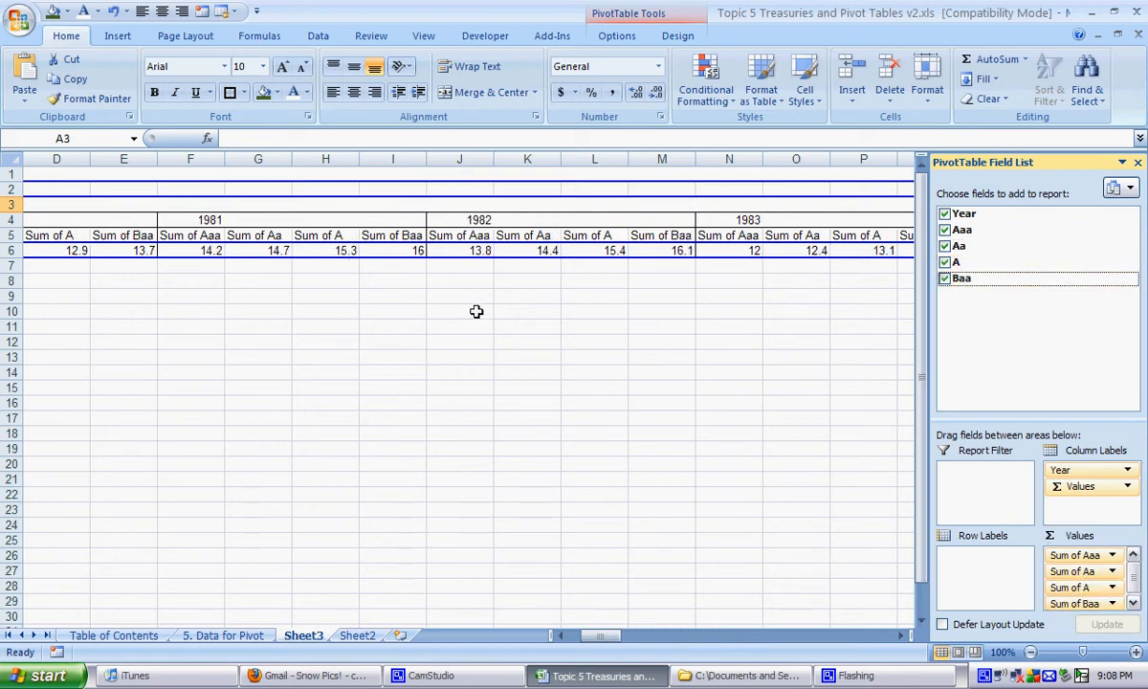
Step: Examine the four rating columns under 1980 and the cells below the Total row label
drag(598, 635, 574, 635)
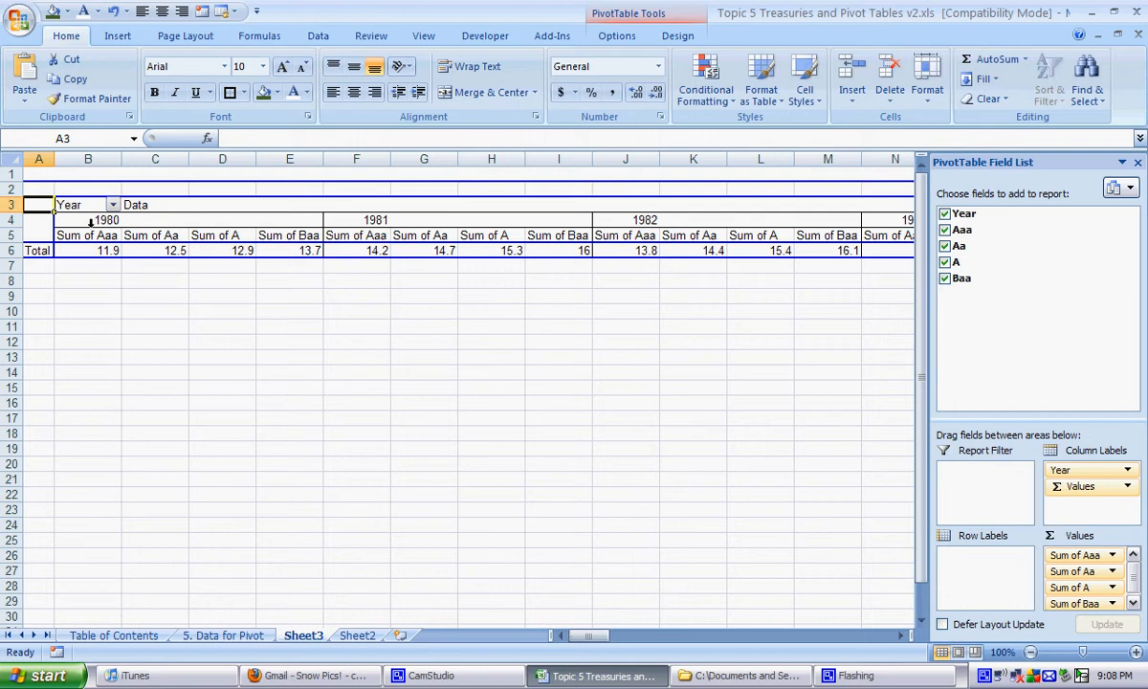
drag(36, 264, 29, 497)
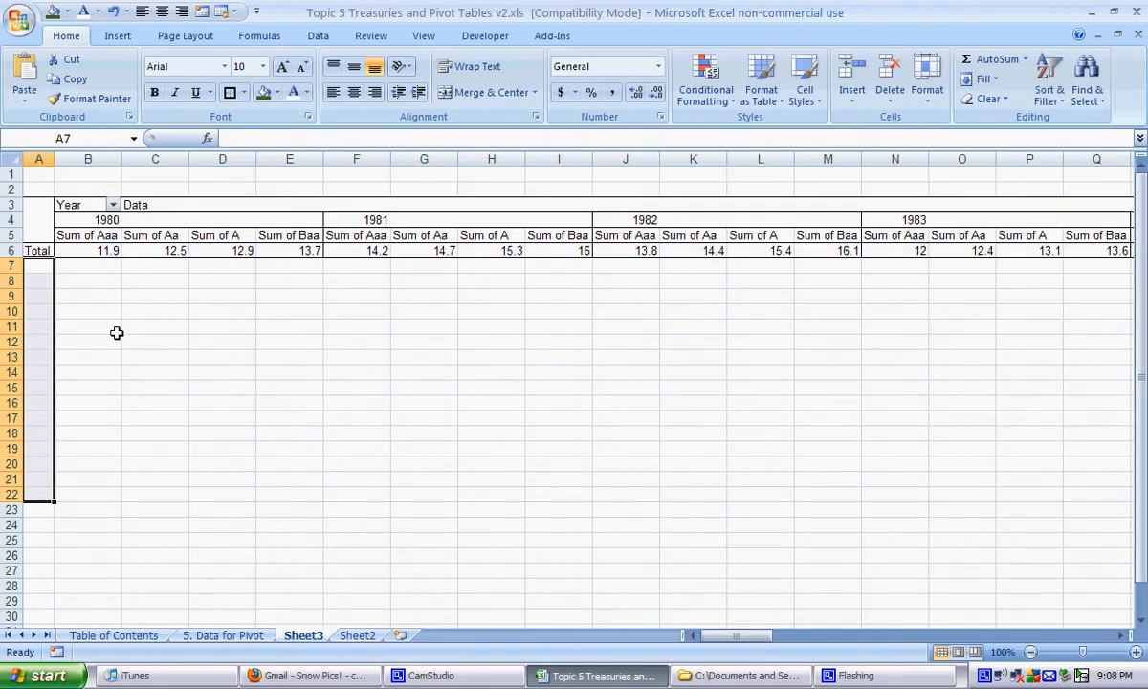
drag(91, 235, 289, 236)
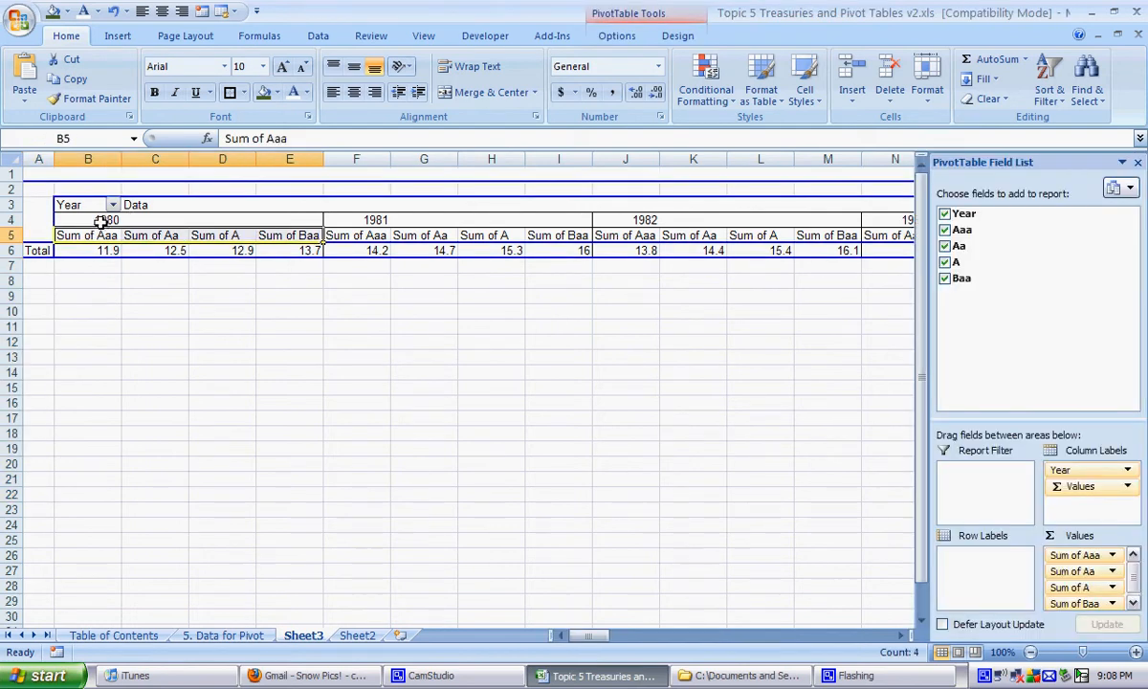
click(265, 299)
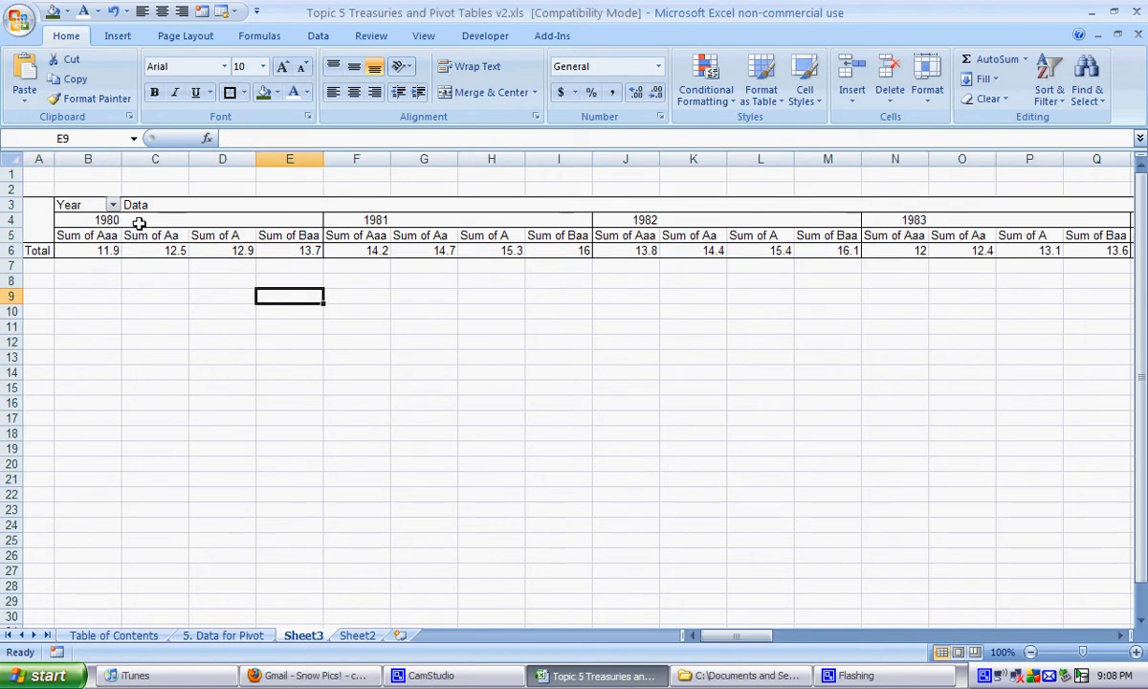
click(93, 232)
click(90, 245)
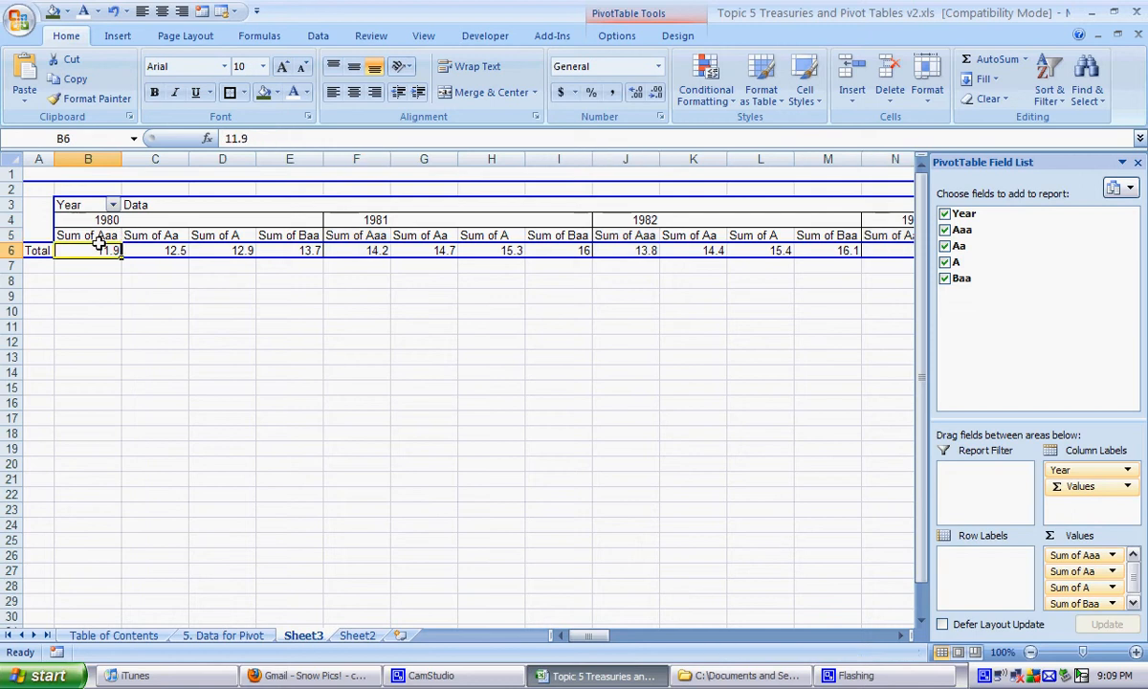
Step: Read instruction 7 in the build notes on the 5. Data for Pivot sheet, and return to Sheet3
click(223, 635)
scroll(230, 507, down, 1)
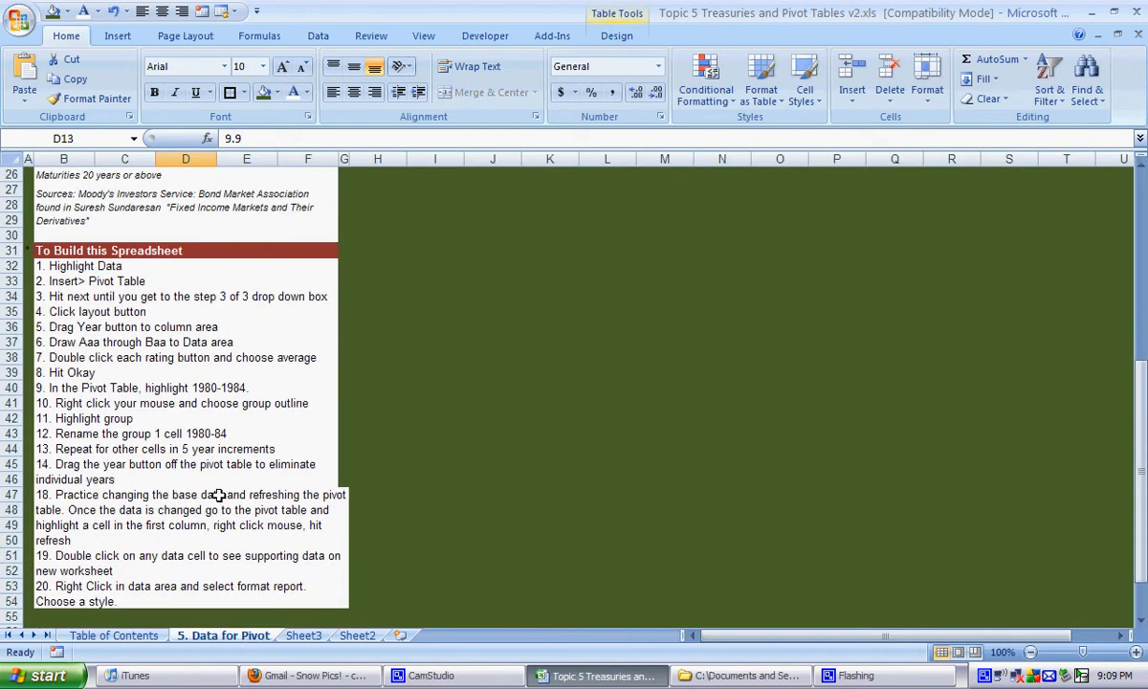
click(101, 358)
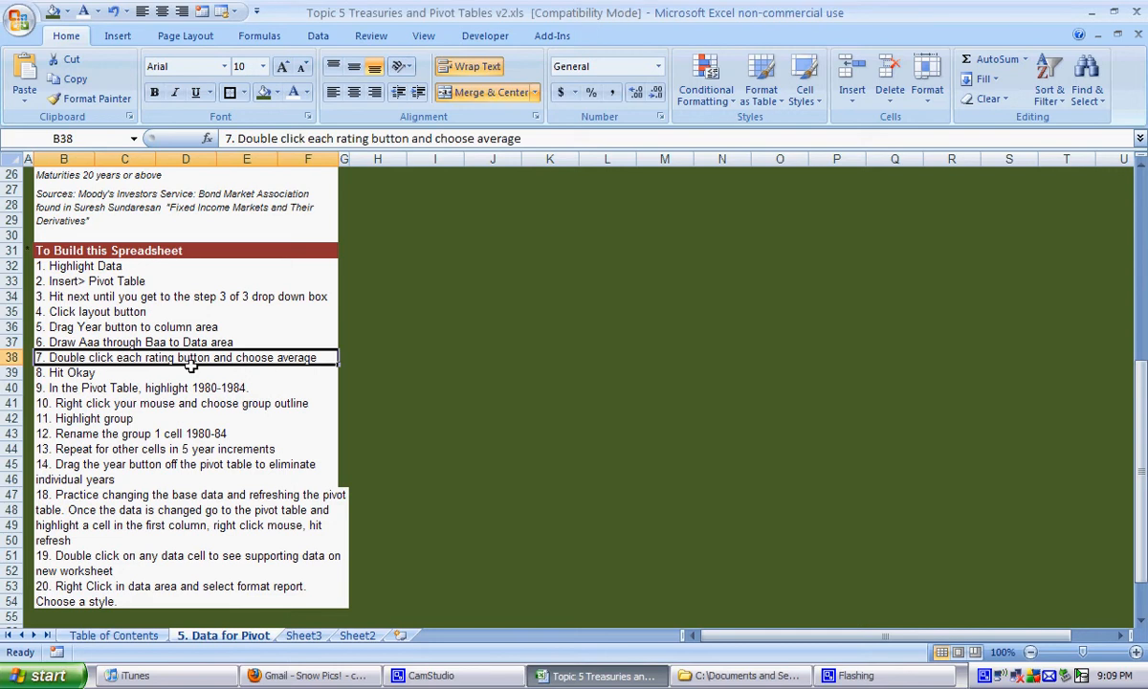
click(143, 635)
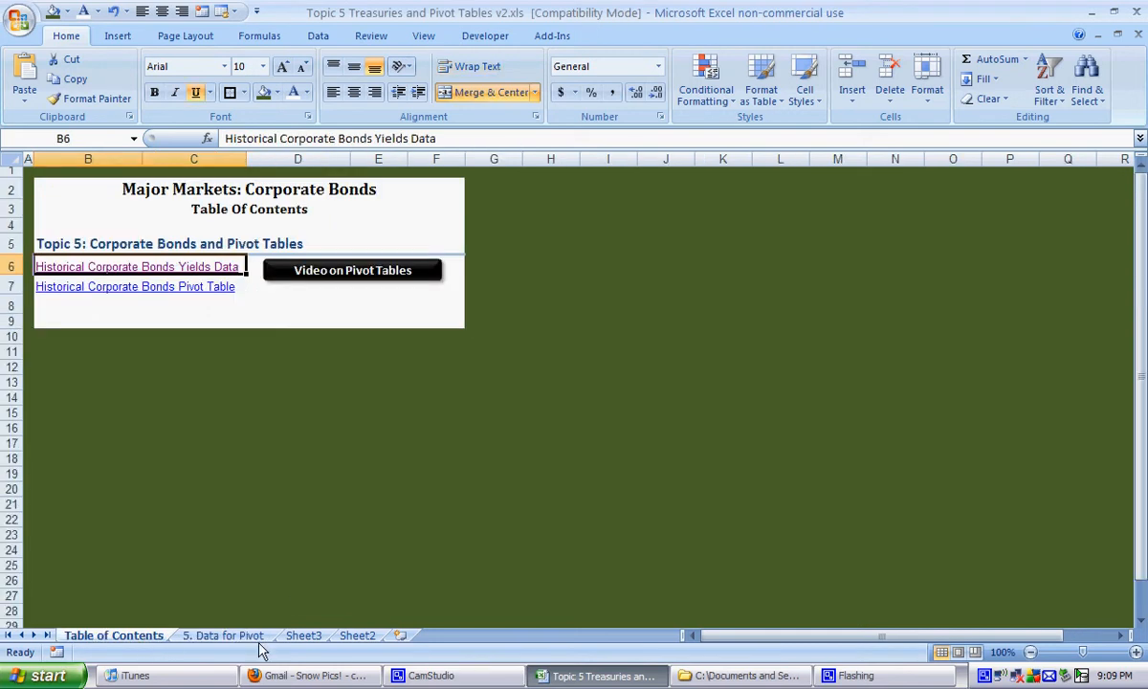
click(306, 635)
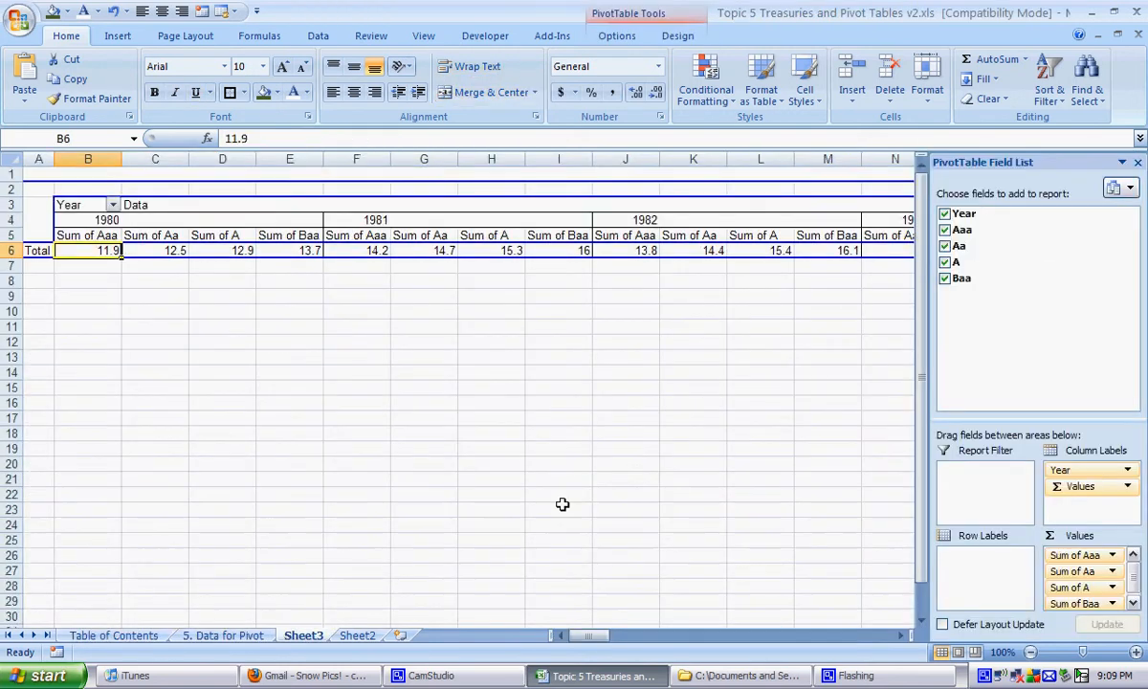
click(1060, 557)
click(1064, 571)
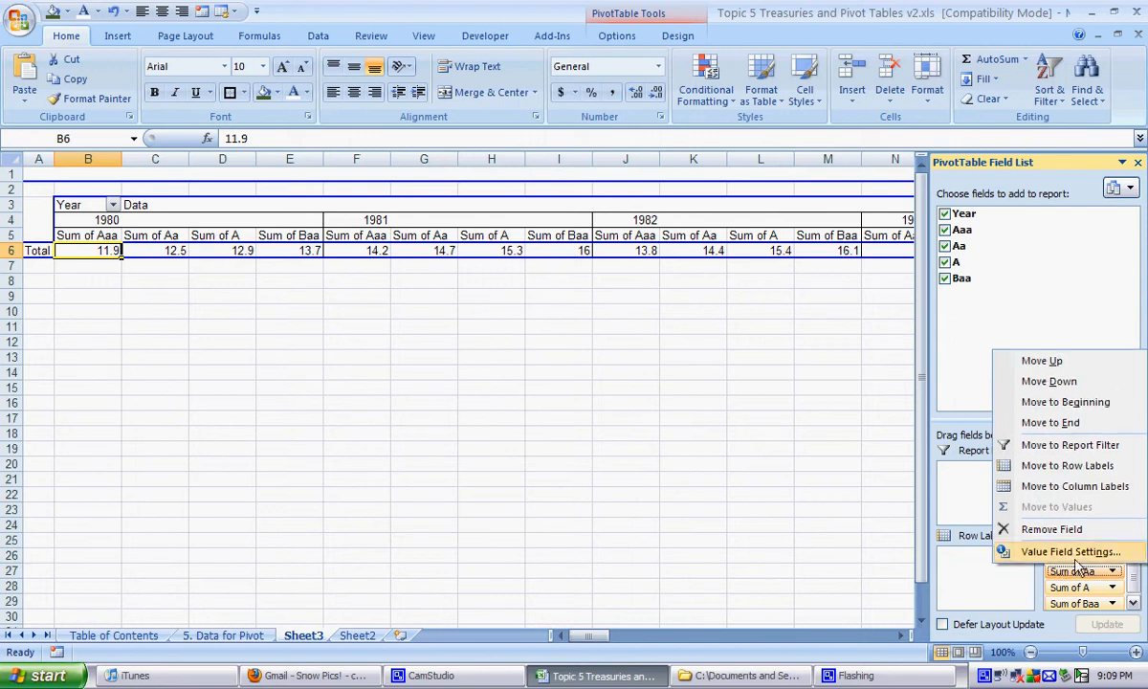
click(1069, 586)
click(915, 554)
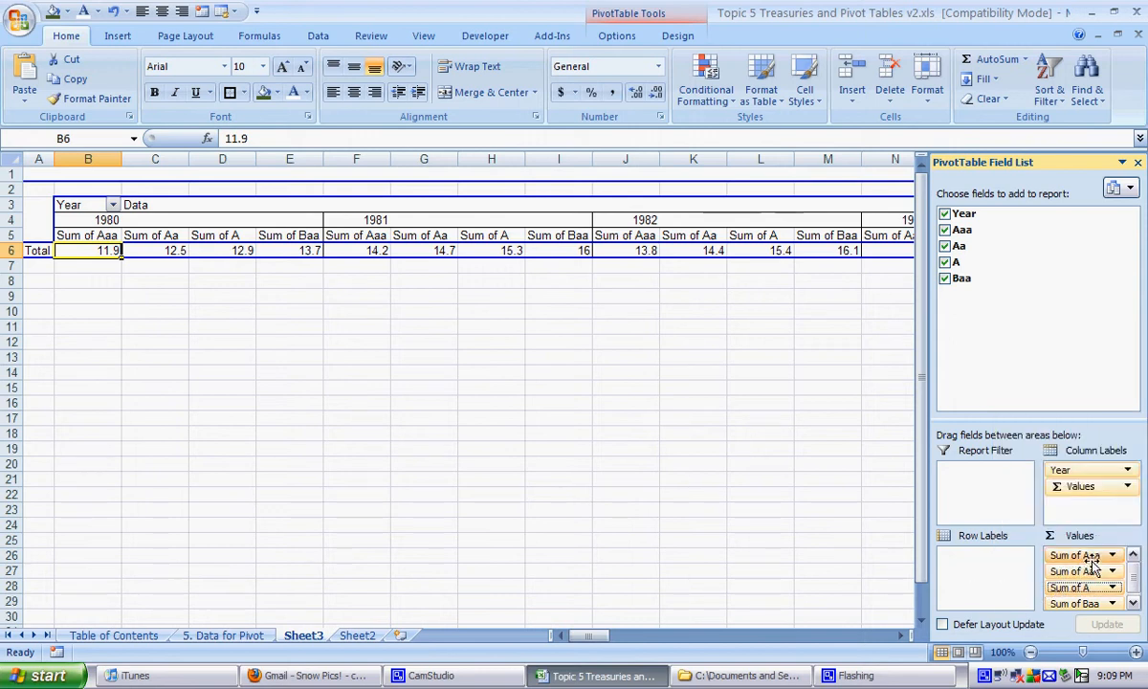
Step: Summarize the Aaa value field by Average instead of Sum
click(1062, 555)
click(1069, 535)
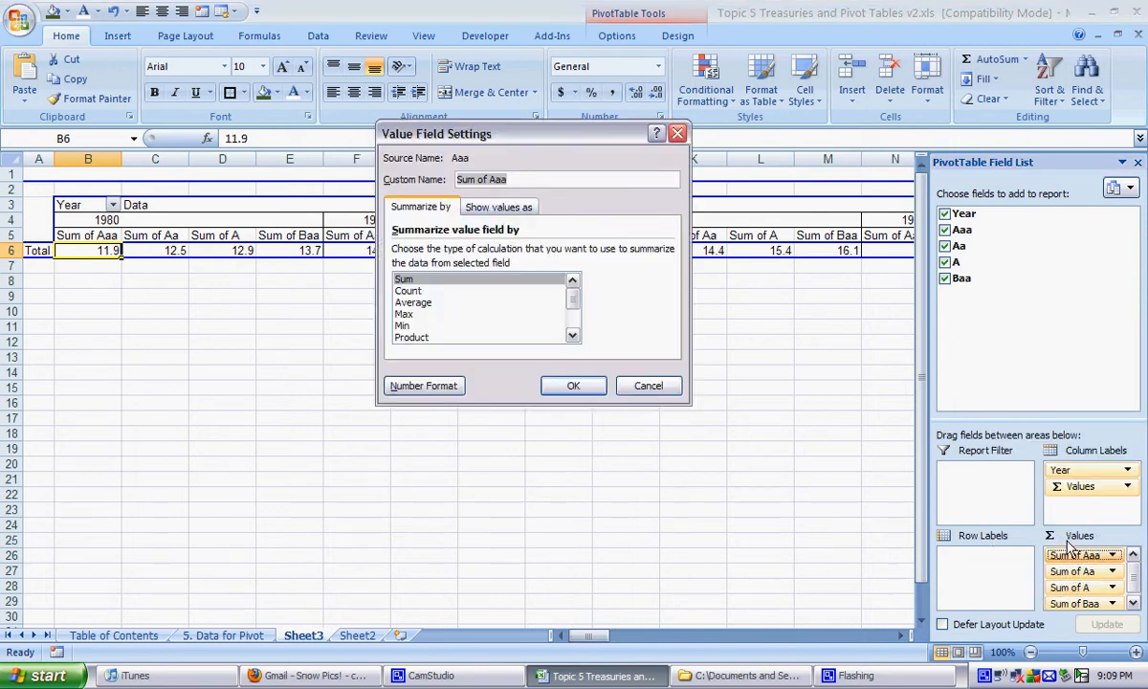
click(413, 302)
click(573, 386)
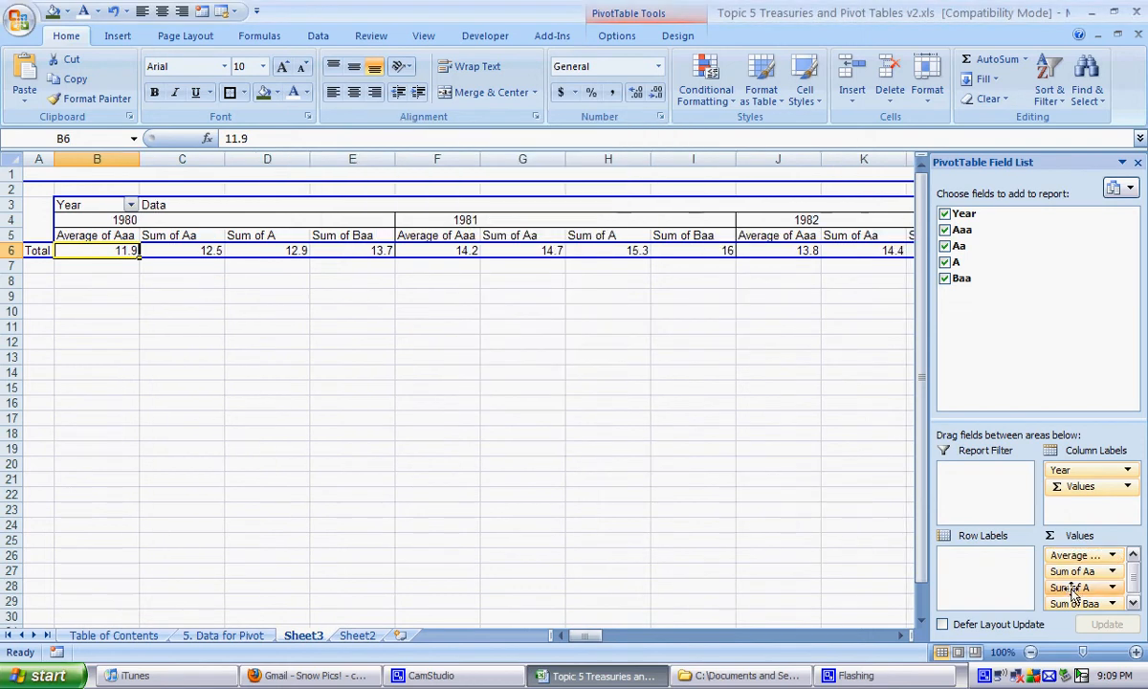
Step: Summarize the Aa value field by Average instead of Sum
click(1070, 572)
click(1062, 552)
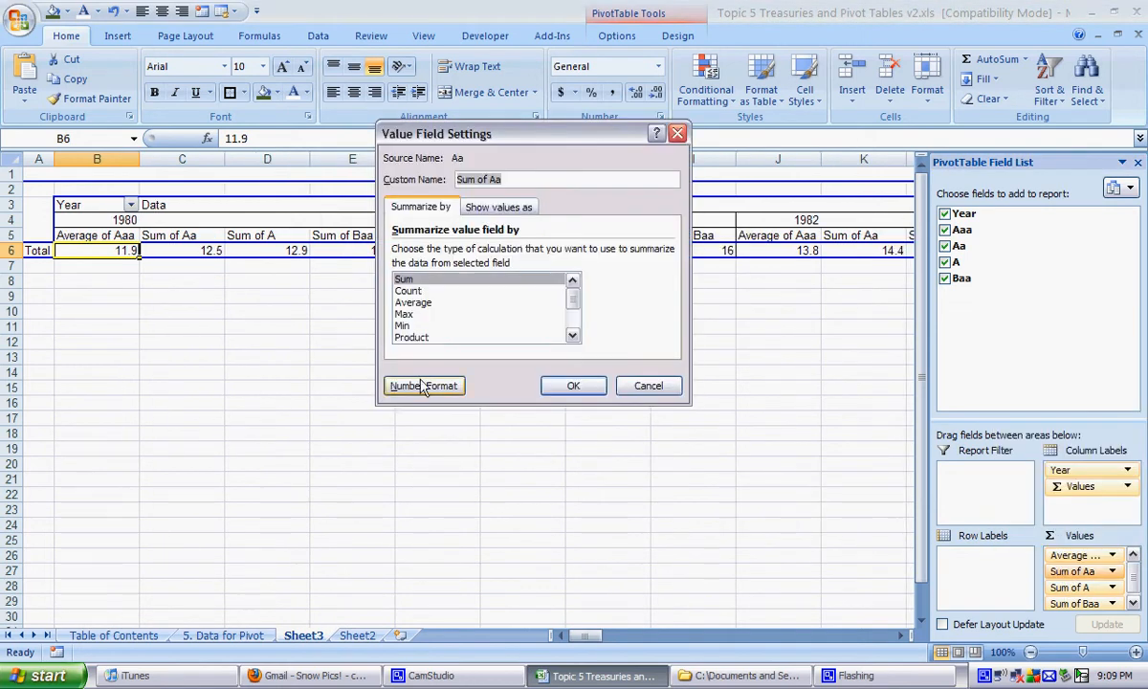
click(414, 302)
click(573, 385)
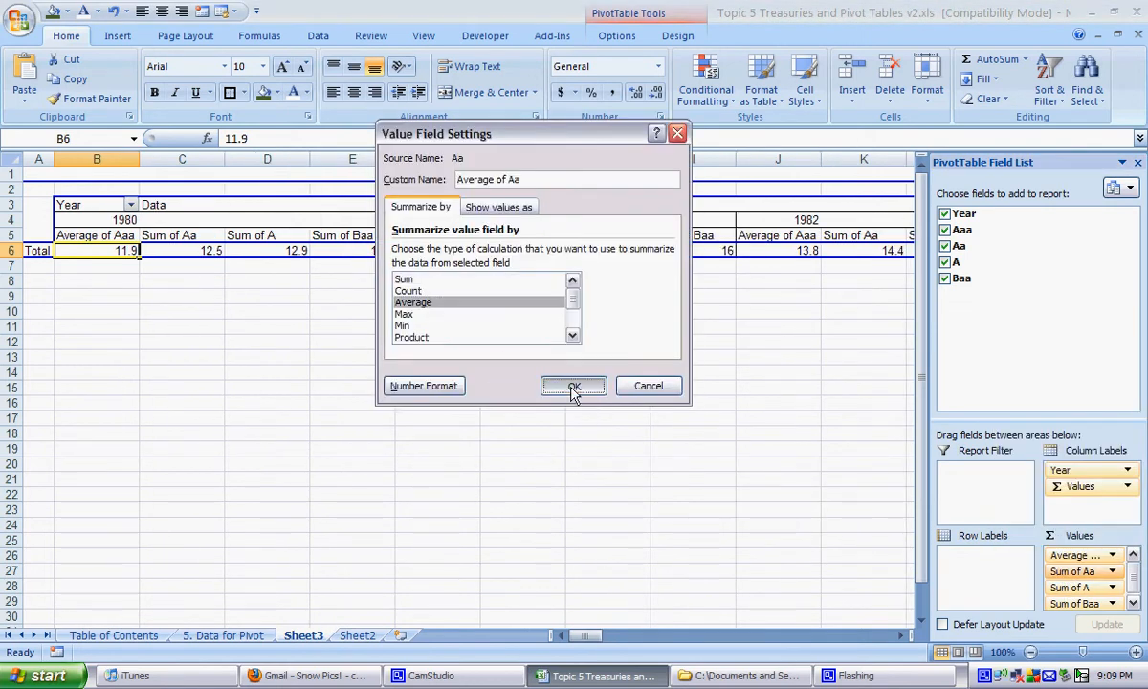
Step: Summarize the A value field by Average instead of Sum
click(1069, 587)
click(1037, 566)
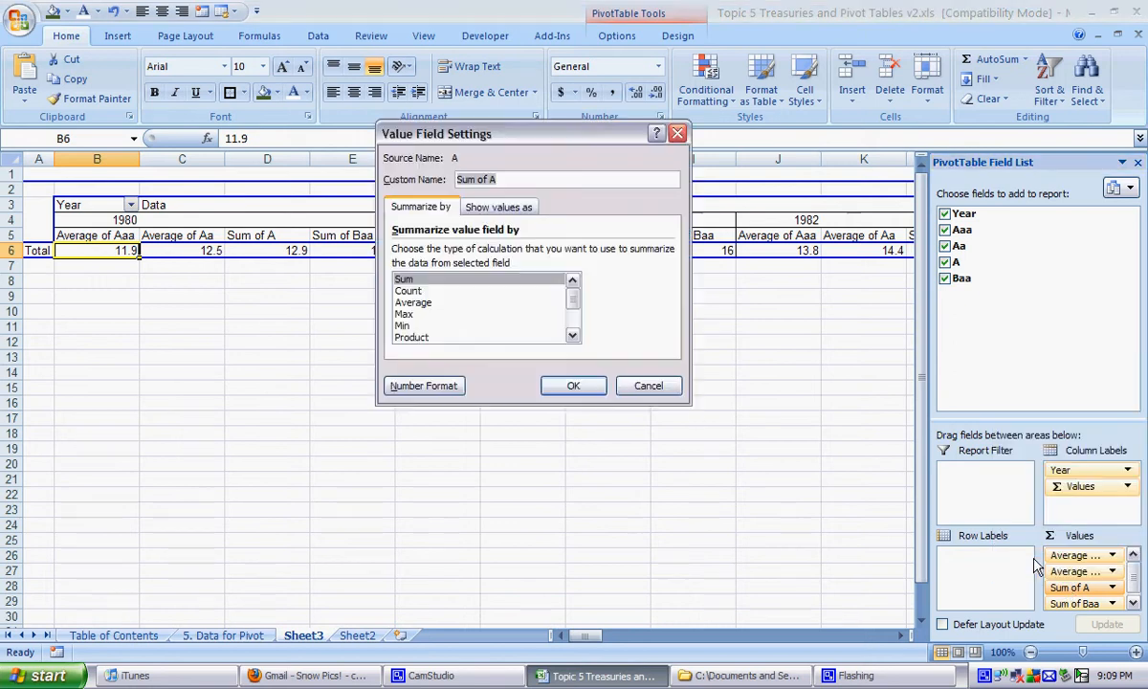
click(413, 303)
click(572, 386)
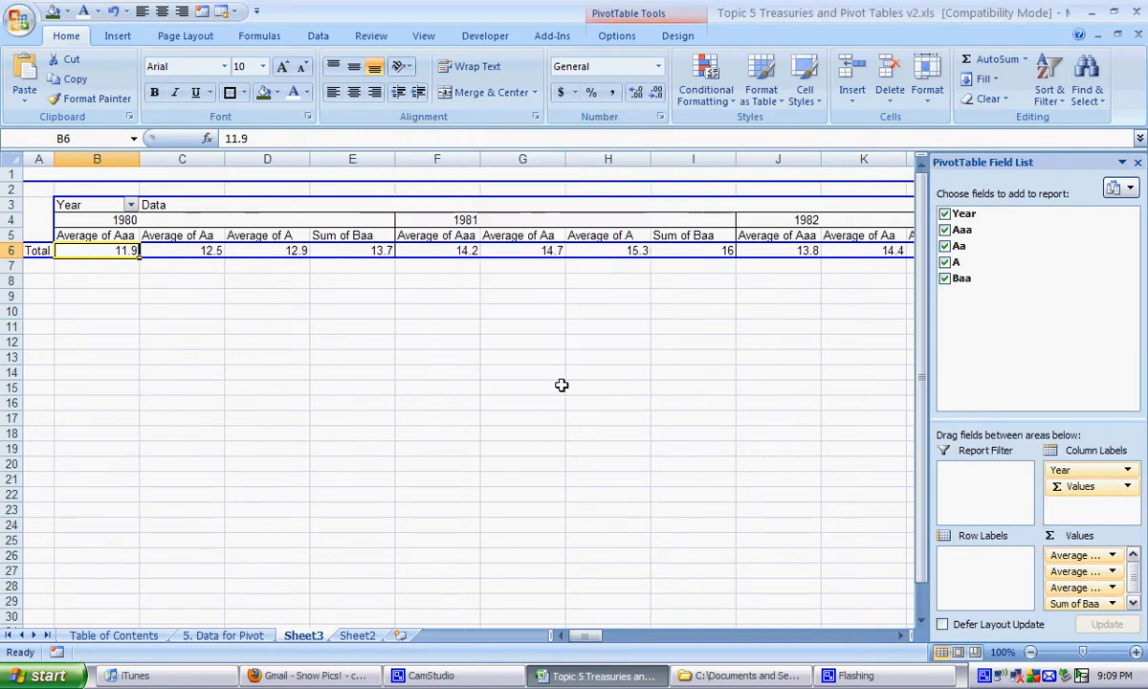
Step: Summarize the Baa value field by Average instead of Sum
click(1098, 600)
click(1052, 584)
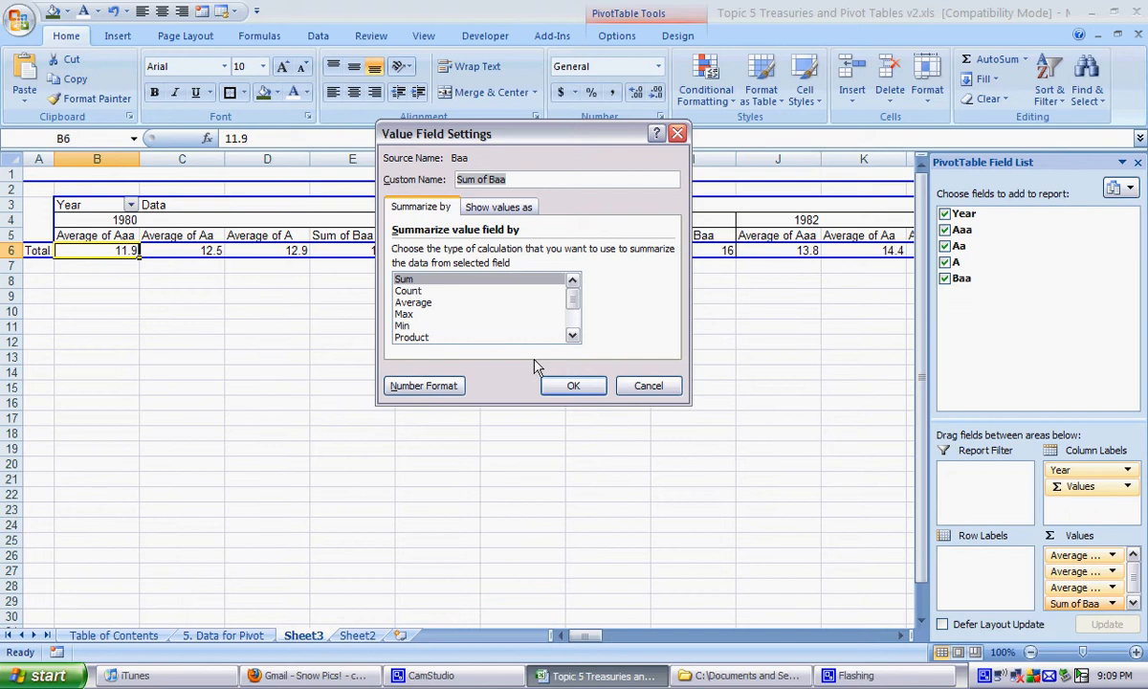
click(421, 303)
click(572, 385)
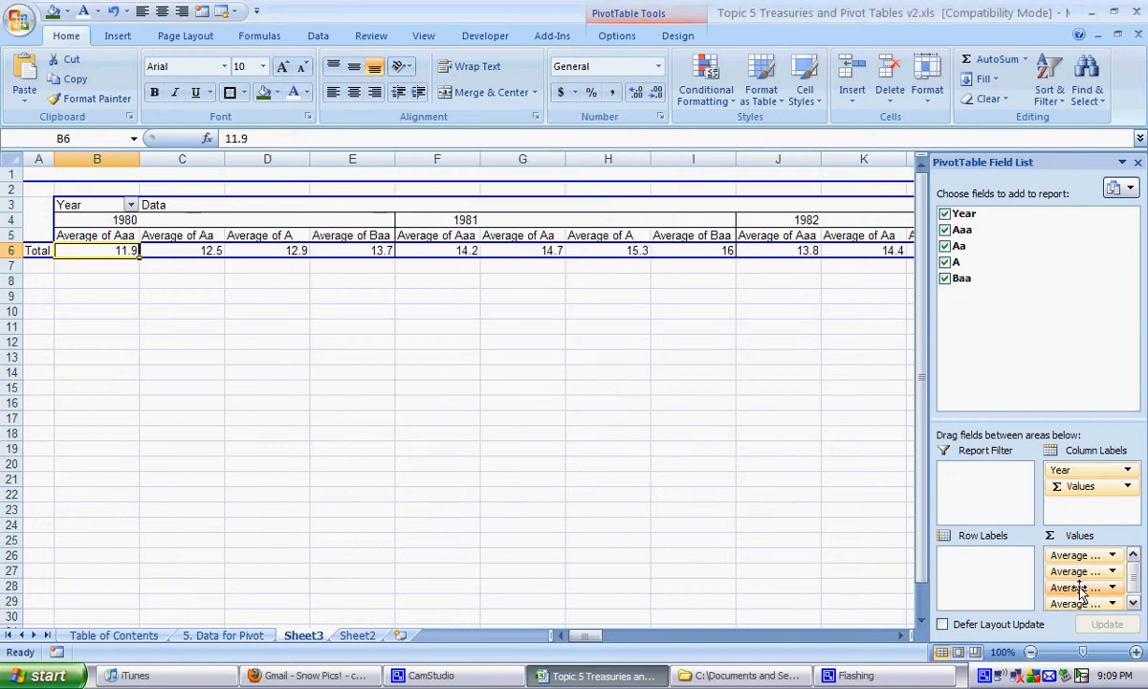
Step: Review the 1980 averages in the PivotTable and check the following build instruction on the 5. Data for Pivot sheet
click(205, 280)
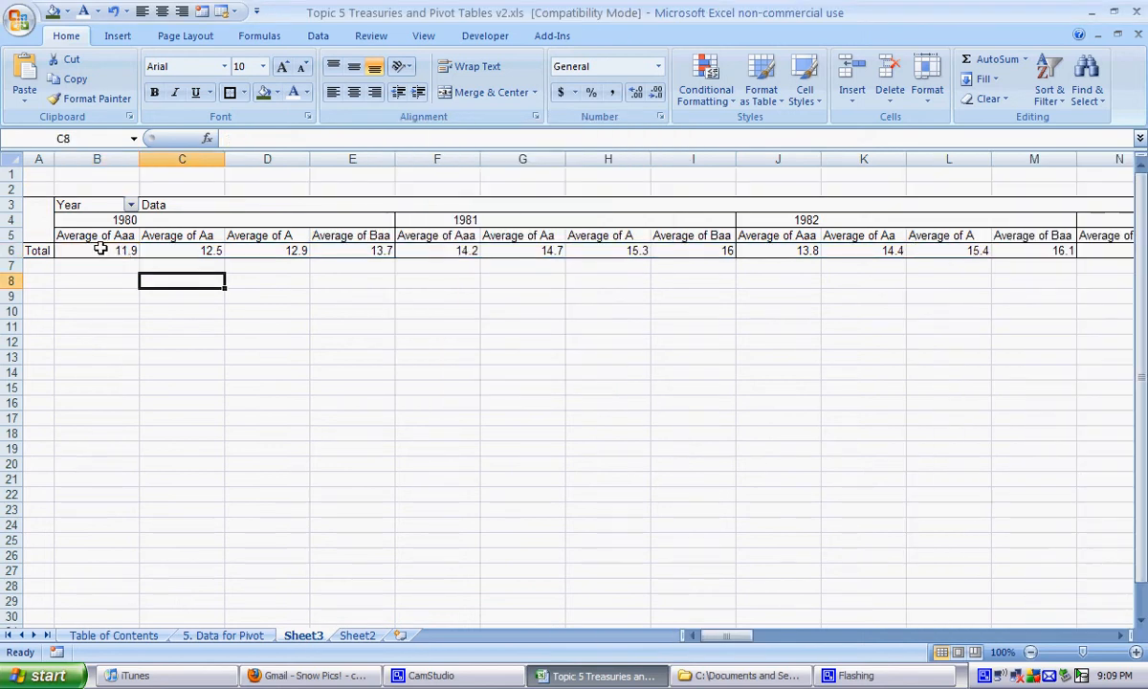
mouse_move(108, 250)
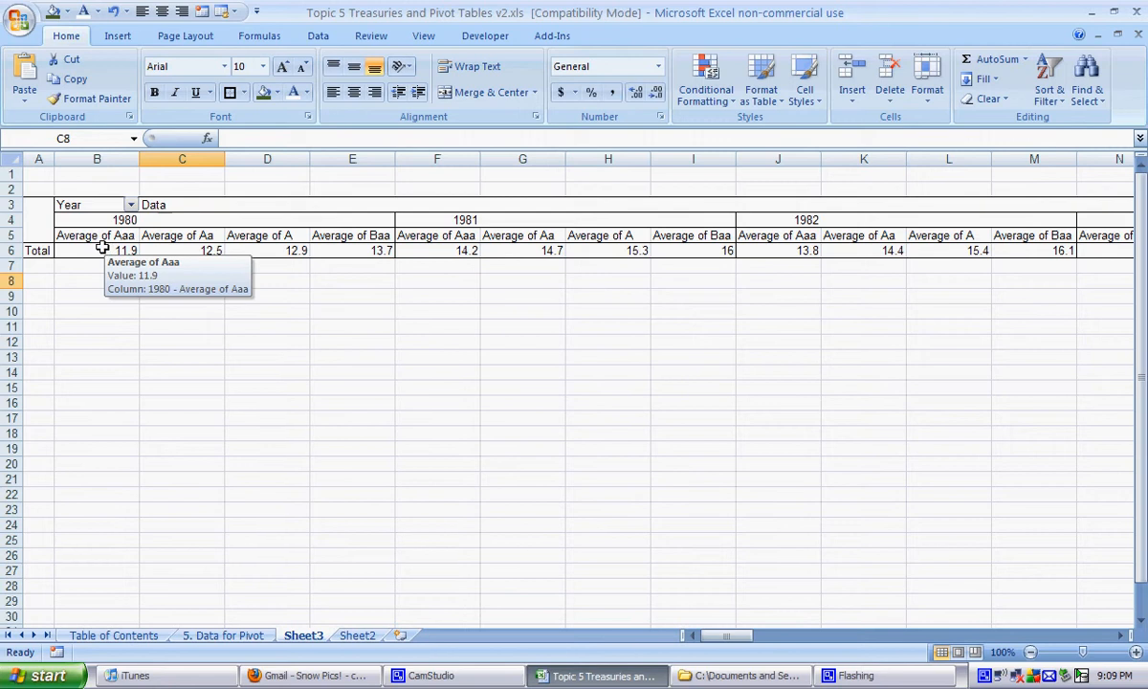
click(101, 221)
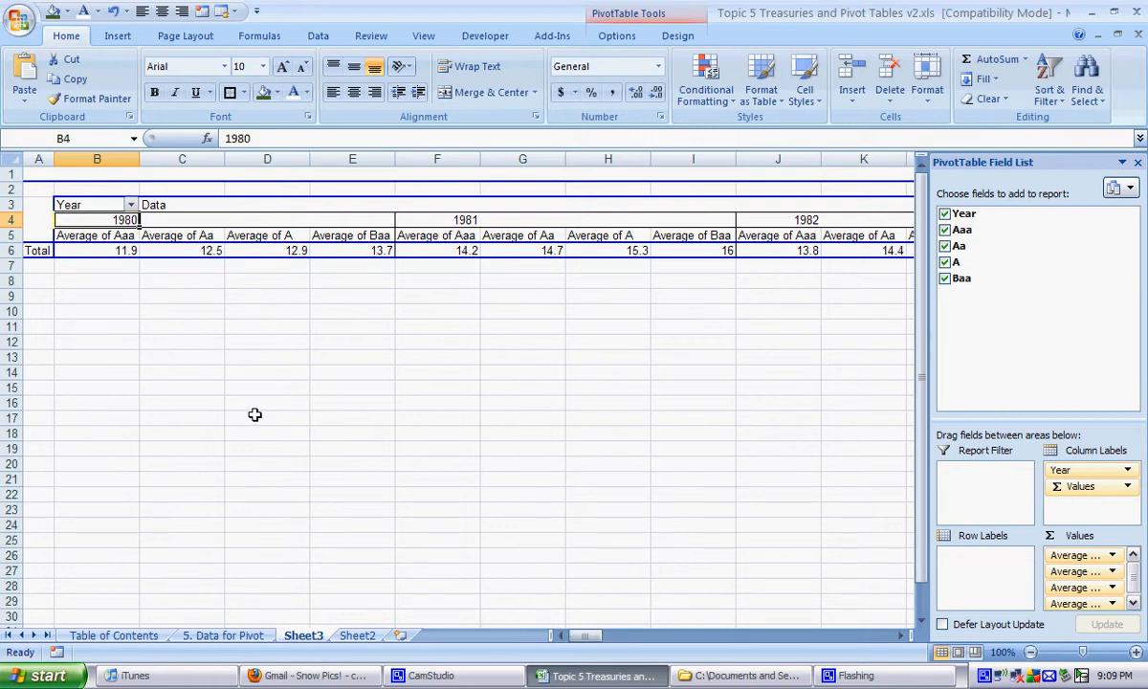
click(228, 637)
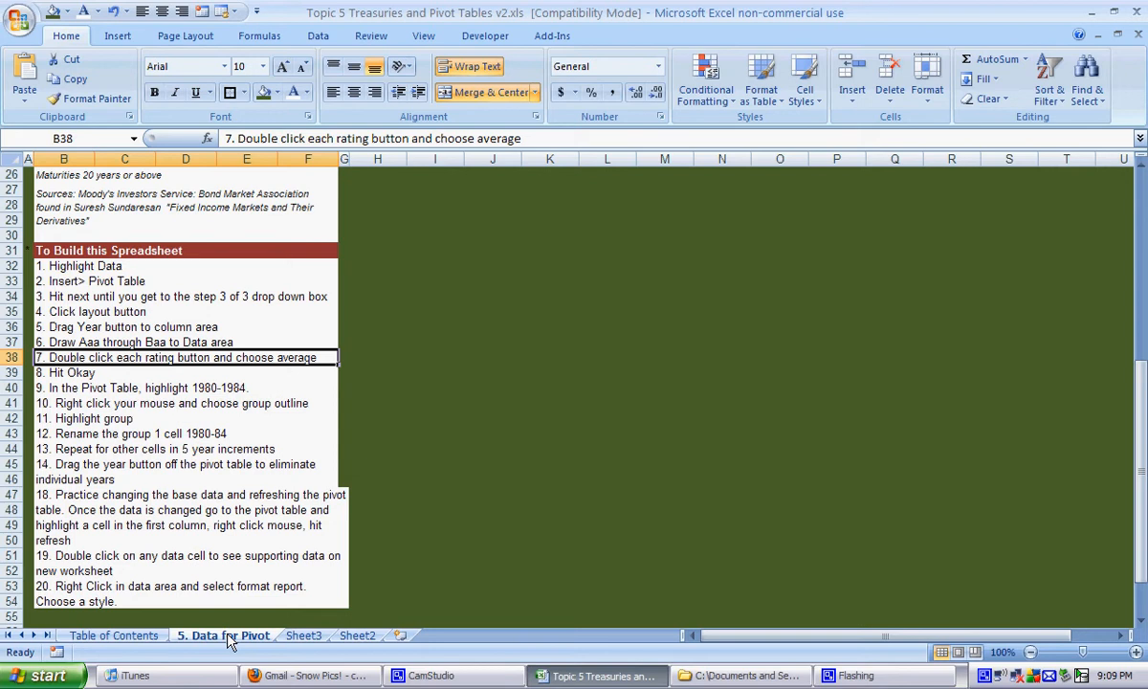
click(176, 437)
click(302, 635)
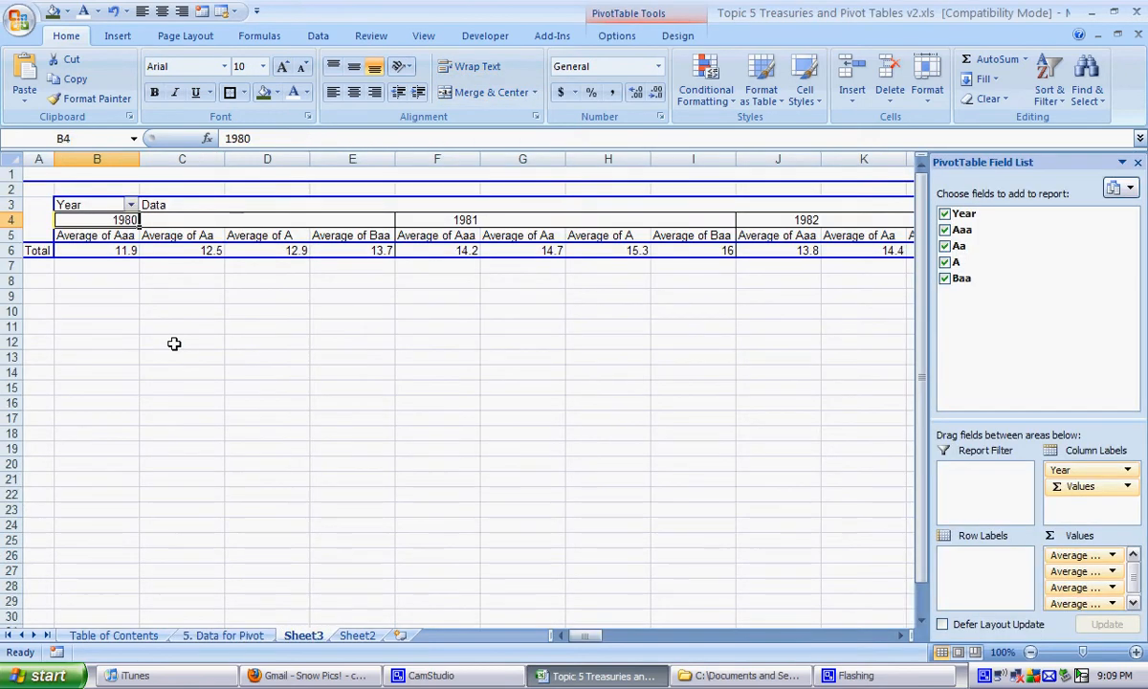
Step: Group the 1980 through 1984 year headings of the PivotTable
key(shift+Right)
key(shift+Right)
key(shift+Right)
key(shift+Right)
key(shift+Right)
key(shift+Right)
key(shift+Right)
key(shift+Right)
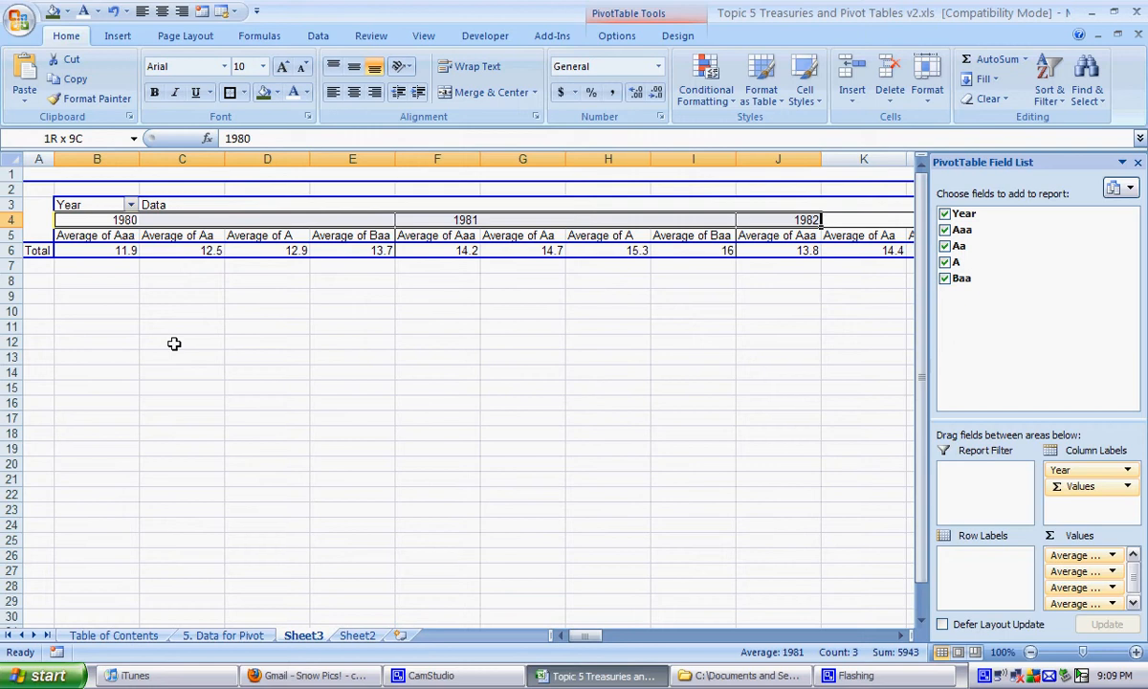
key(shift+Right)
key(shift+Right)
key(shift+Right)
key(shift+Right)
key(shift+Right)
key(shift+Right)
key(shift+Right)
key(shift+Right)
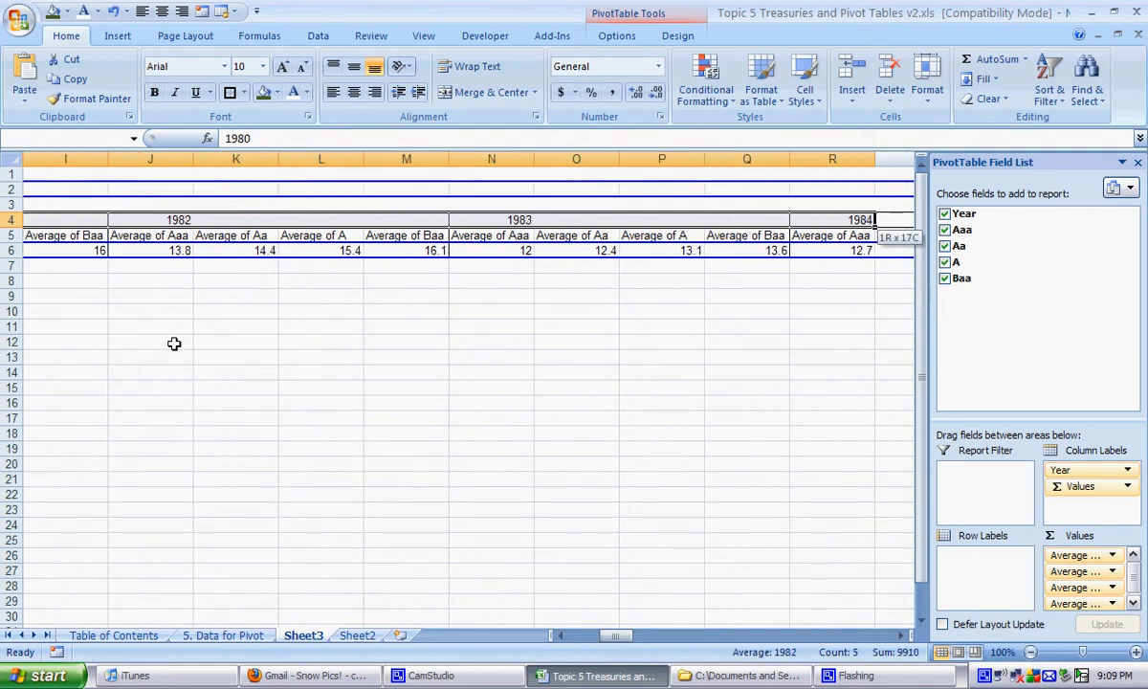
key(shift+Right)
key(shift+Right)
key(shift+Right)
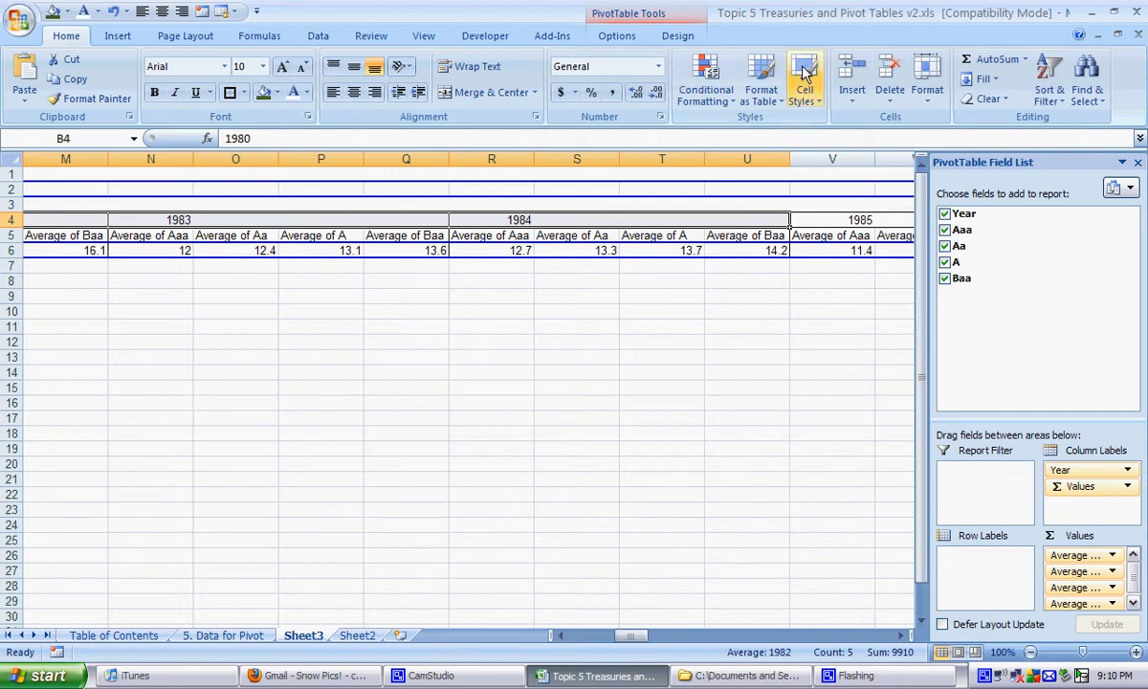
click(616, 35)
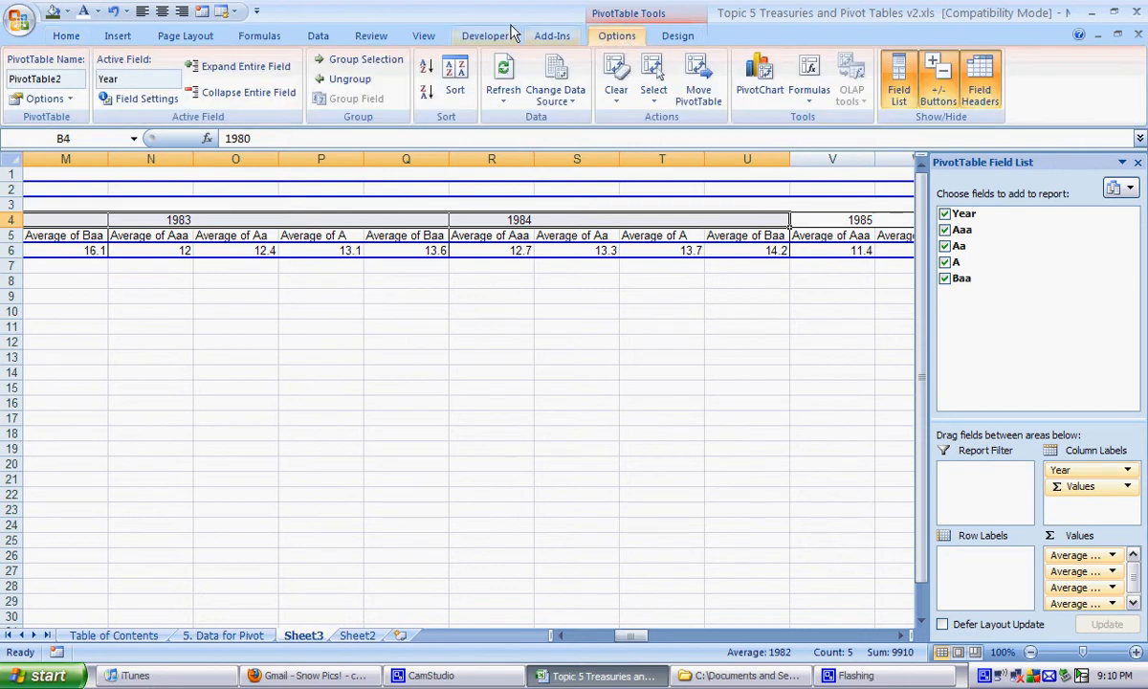
click(344, 65)
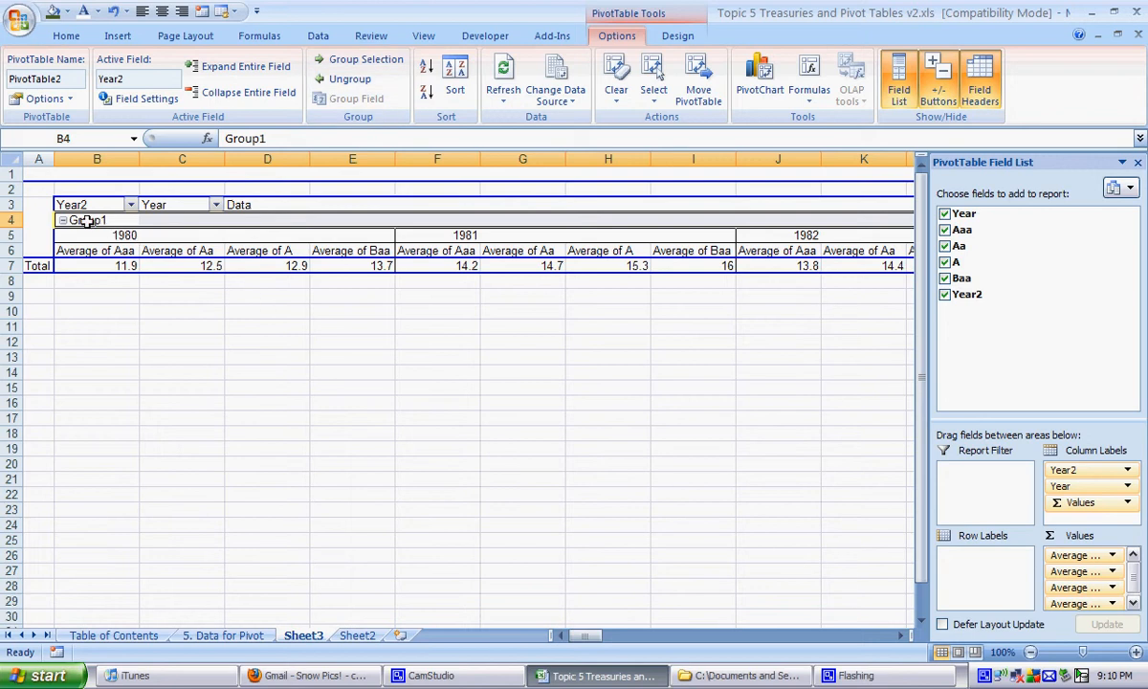
Step: Rename the new group above 1980 as 1980-1984 and collapse it to hide its individual years
drag(266, 140, 167, 141)
text(09)
text(80-19)
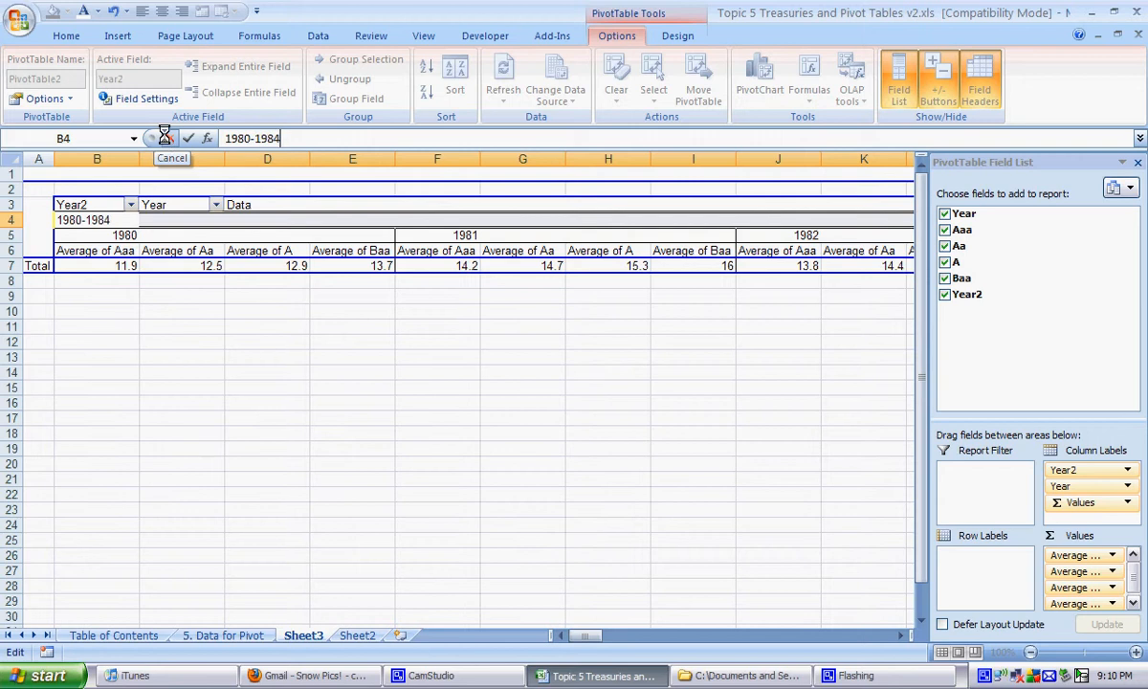
text(84)
key(Return)
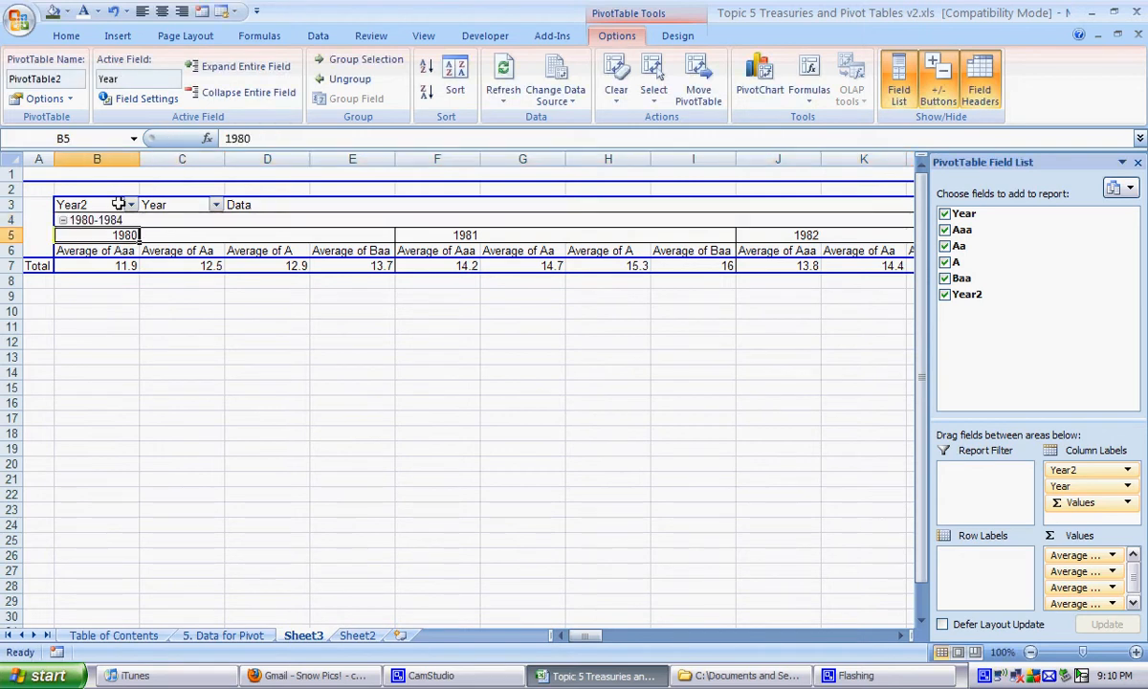
click(62, 221)
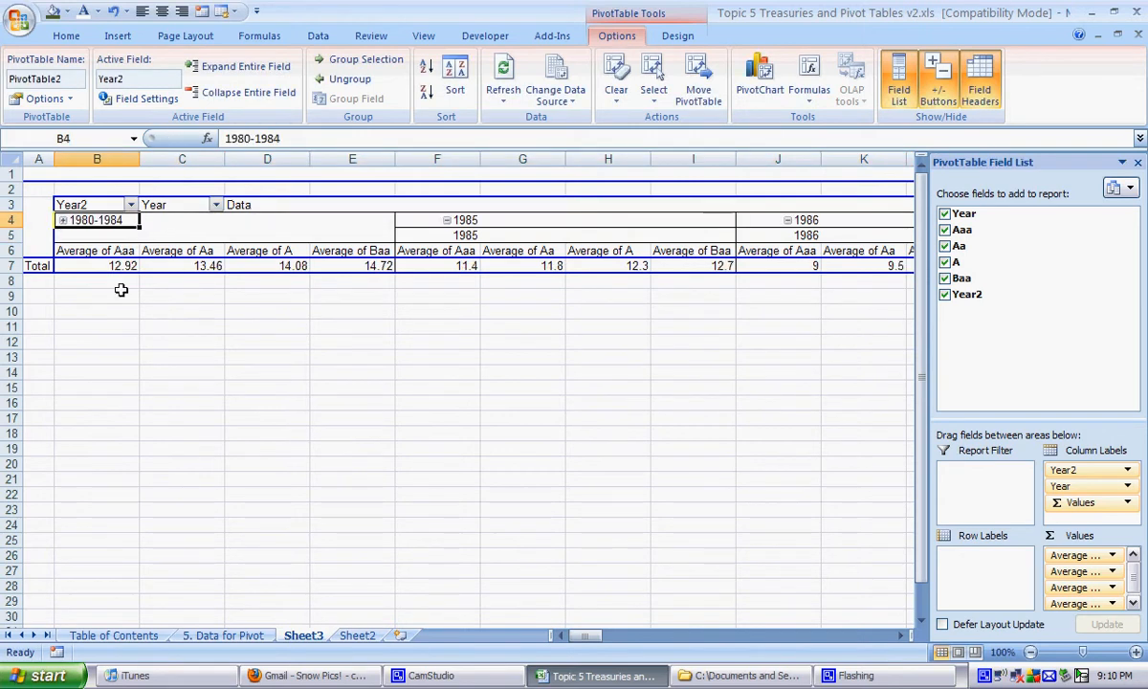
click(267, 357)
Step: Group the 1985 through 1989 year headings of the PivotTable
click(432, 237)
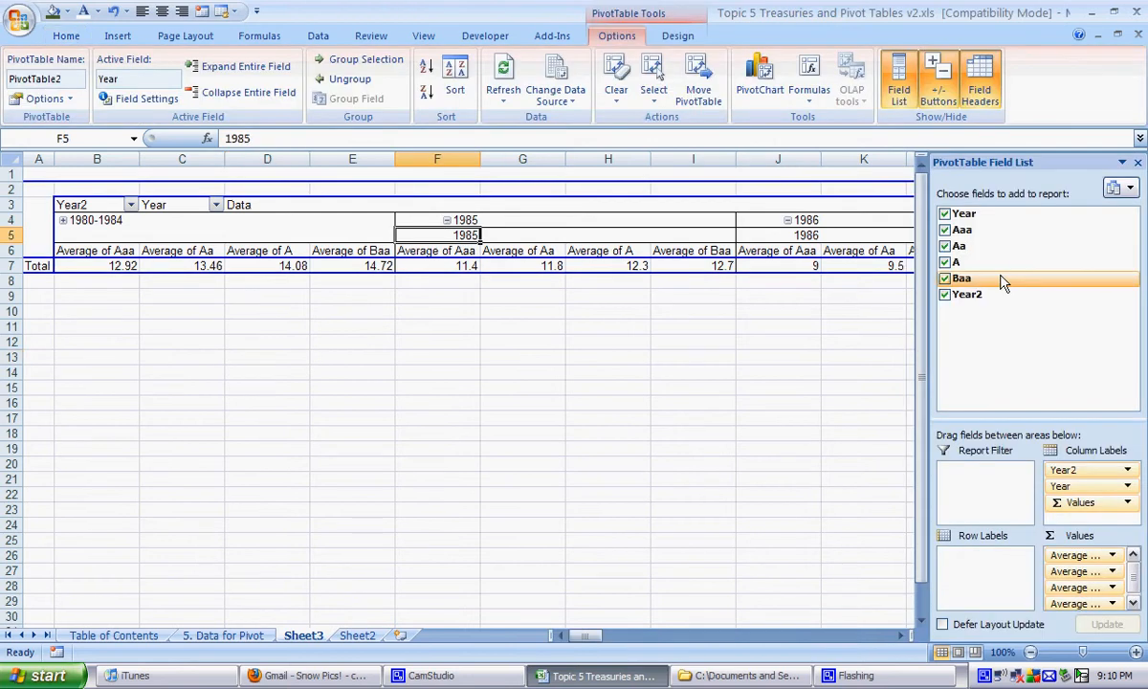
key(ctrl+shift+Right)
key(ctrl+shift+Right)
key(ctrl+shift+Right)
key(ctrl+shift+Right)
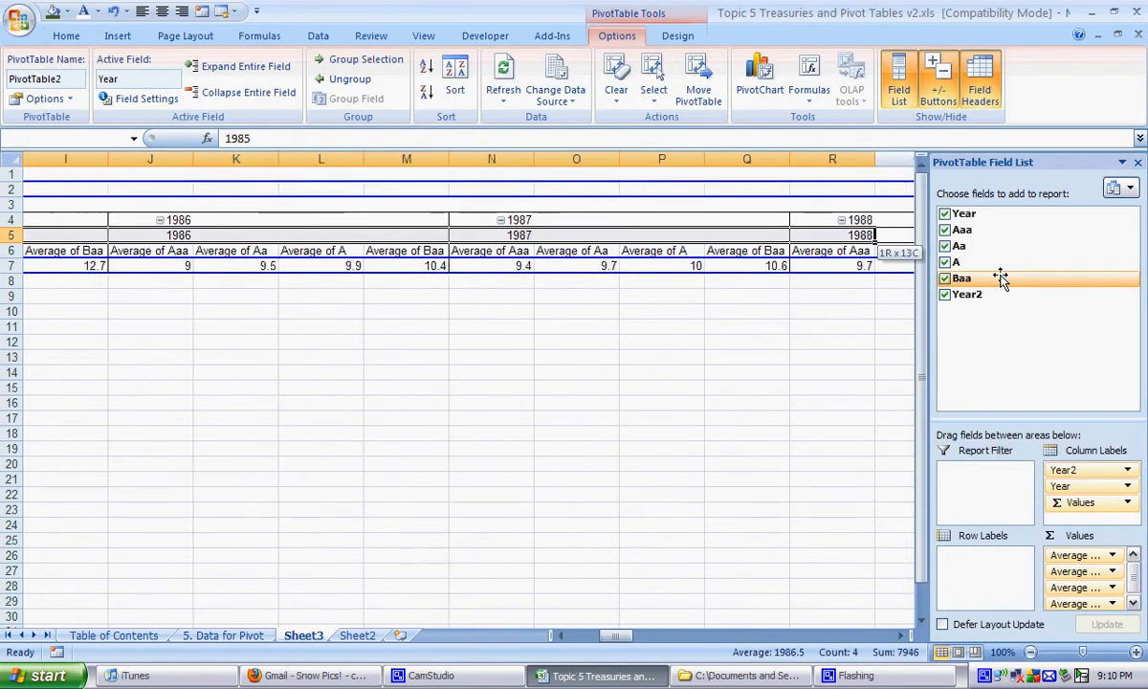
key(ctrl+shift+Left)
key(ctrl+shift+Left)
key(ctrl+shift+Left)
key(shift+Left)
key(shift+Left)
key(shift+Left)
key(shift+Left)
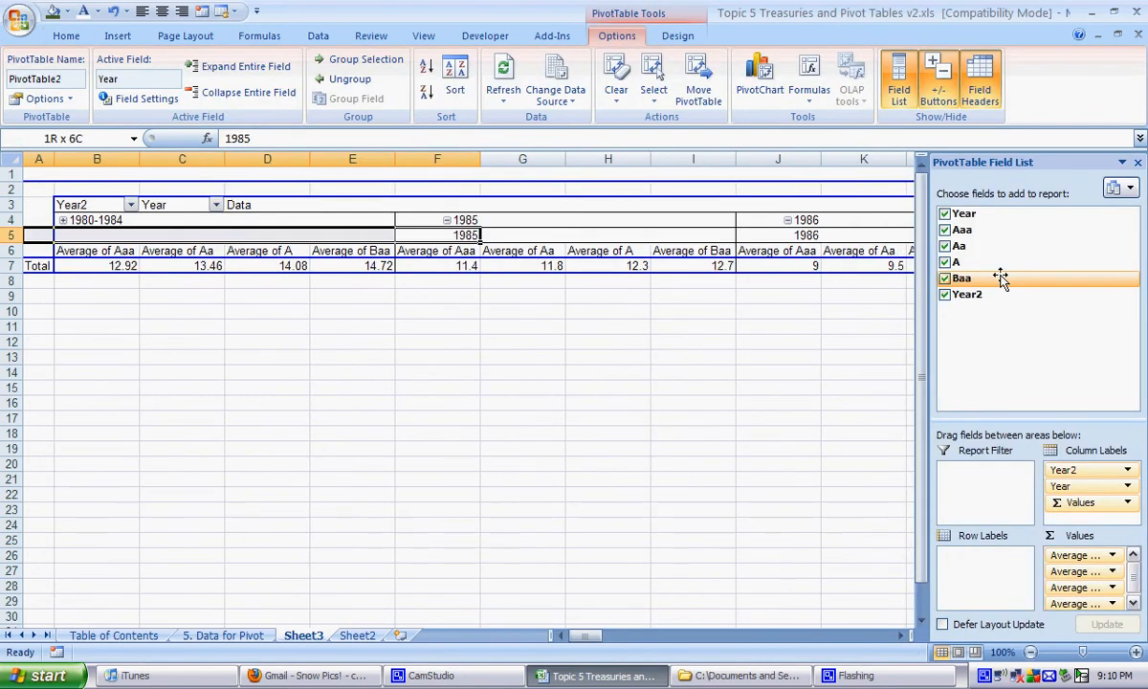
key(ctrl+shift+Right)
key(ctrl+shift+Right)
key(ctrl+shift+Right)
key(ctrl+shift+Right)
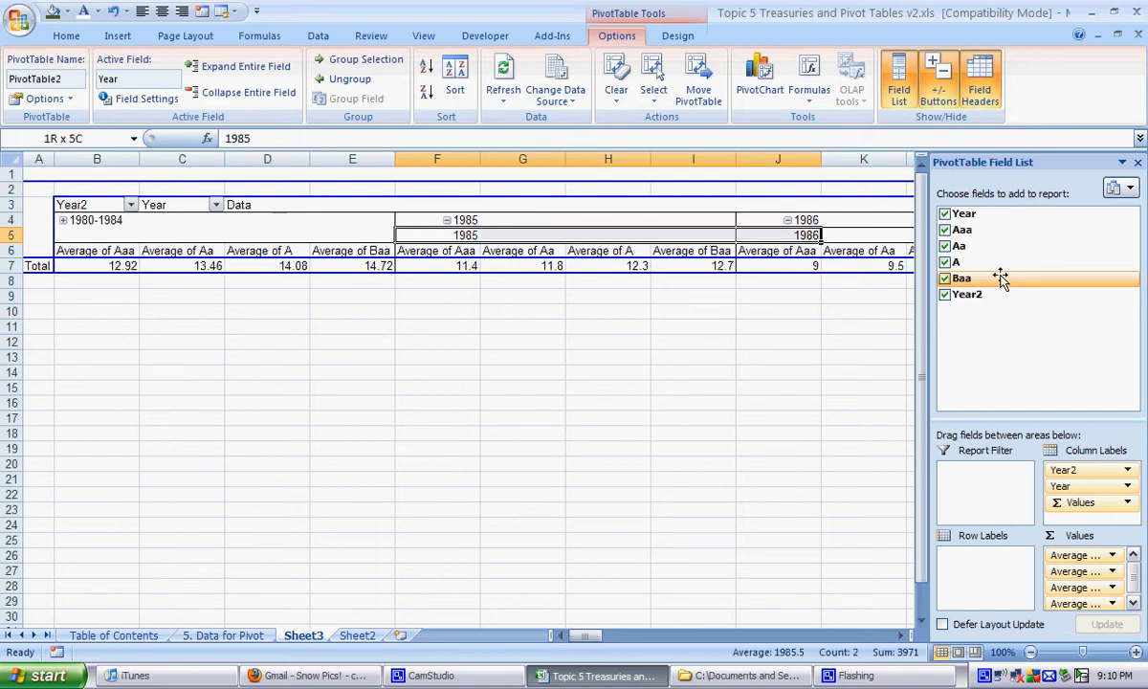
key(shift+Right)
key(shift+Right)
key(shift+Right)
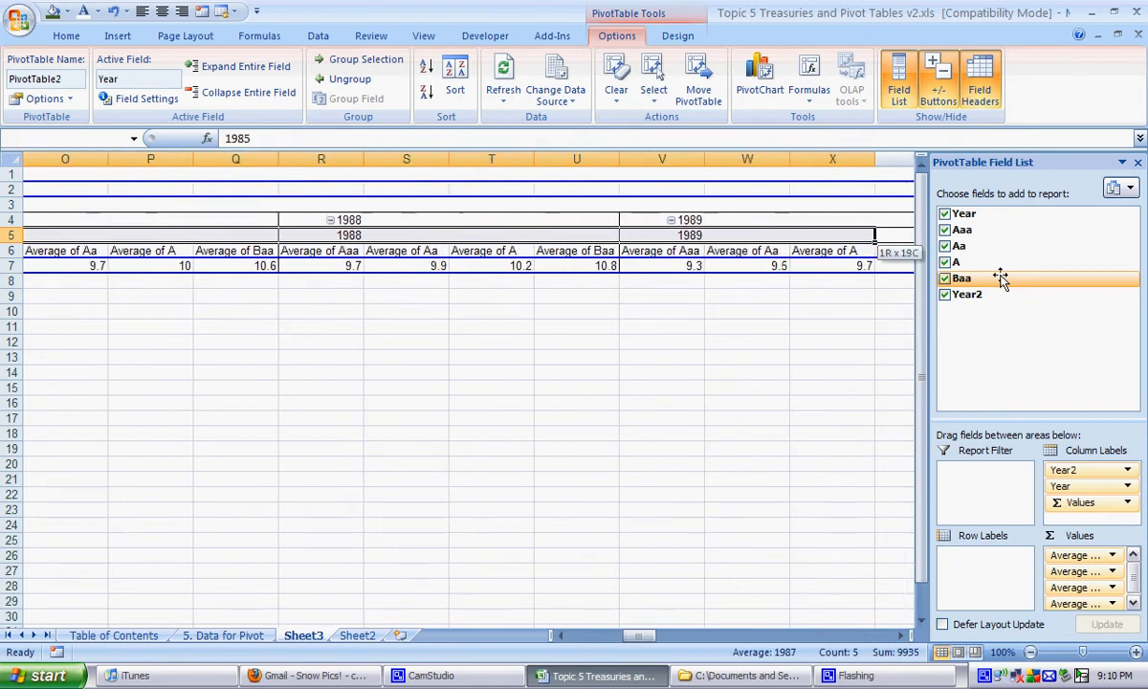
click(340, 59)
Step: Rename the new group above 1985 as 1985-1989 and collapse it to hide its individual years
click(421, 220)
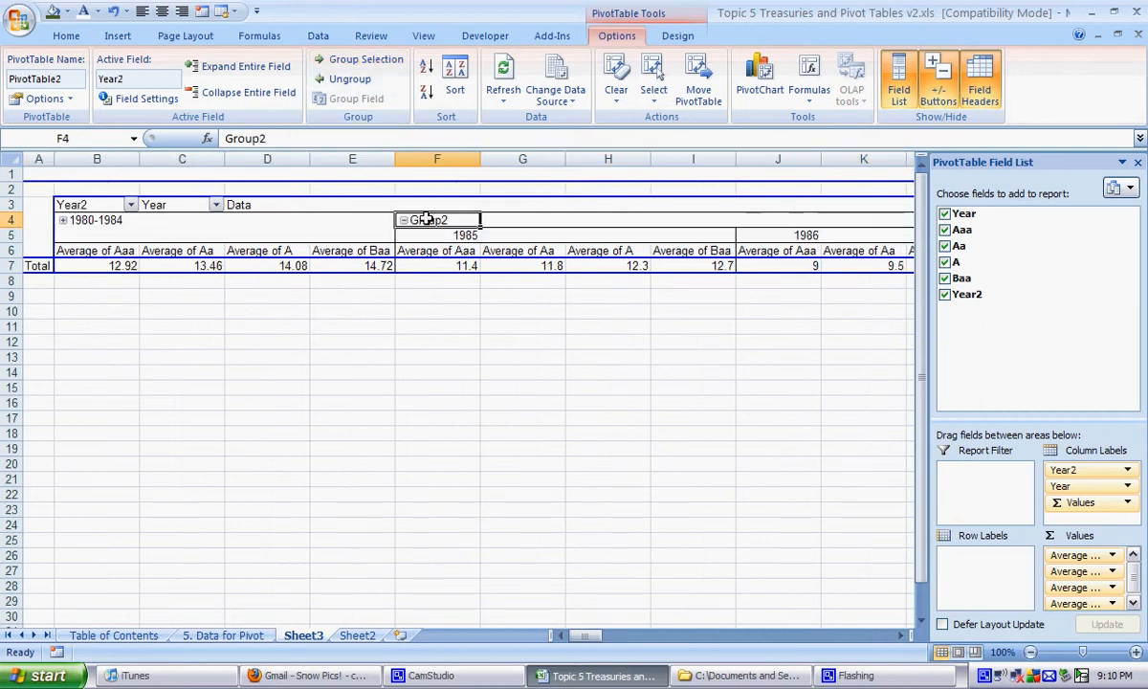
double_click(247, 139)
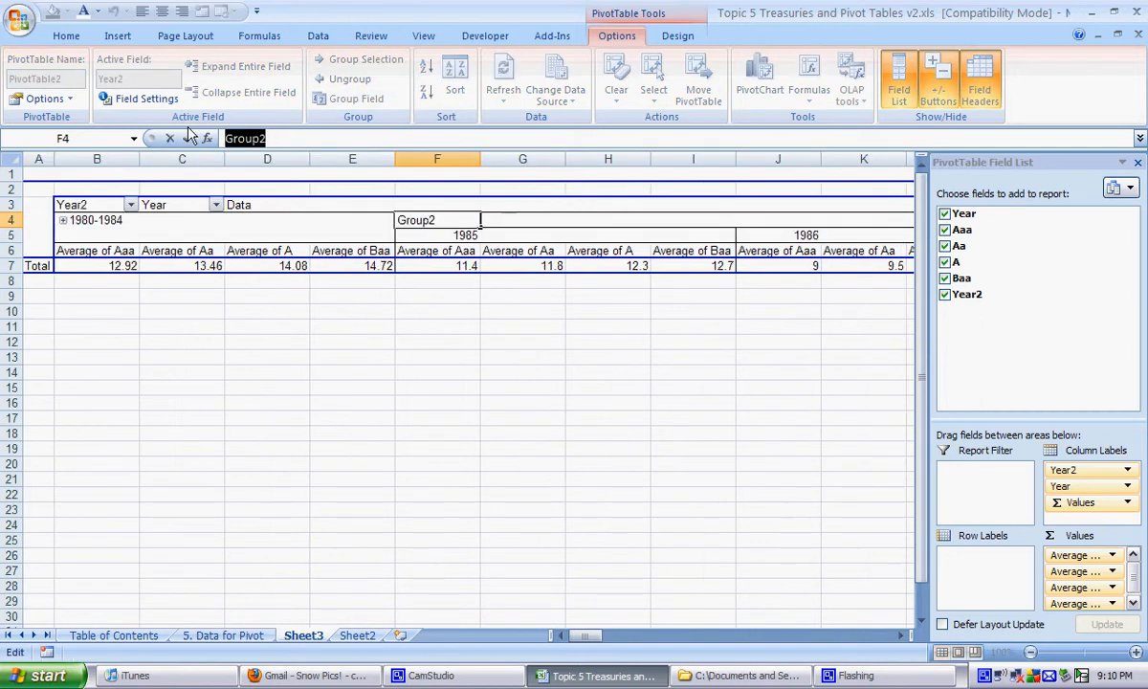
text(1985)
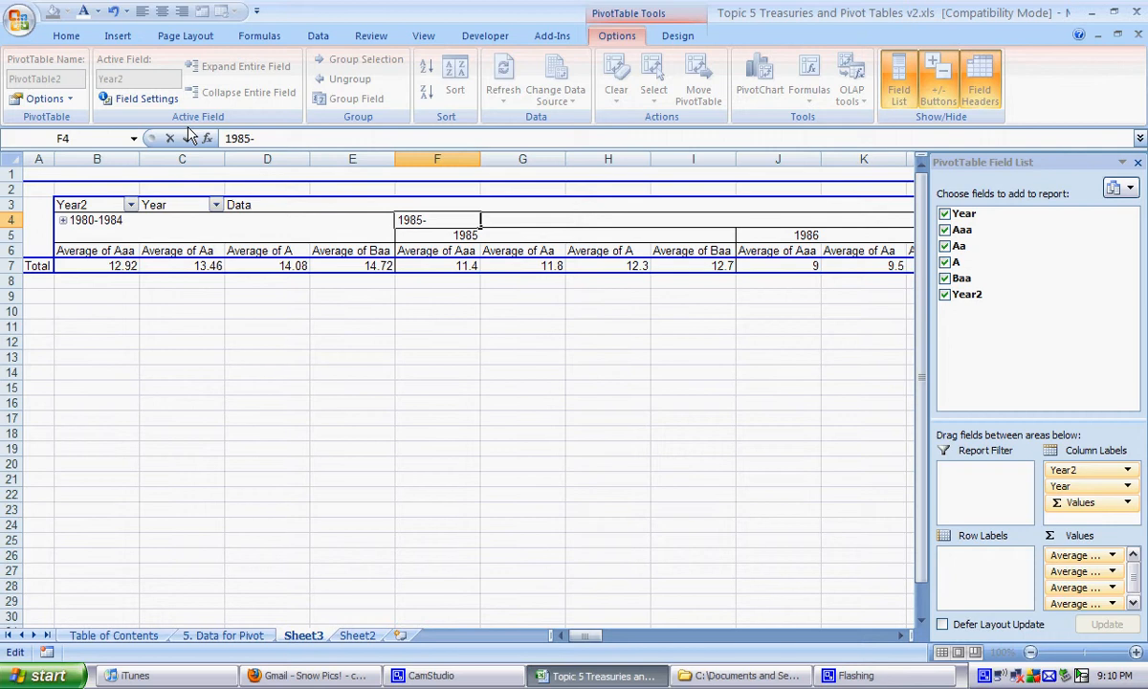
text(-9)
text(19)
text(89)
key(Return)
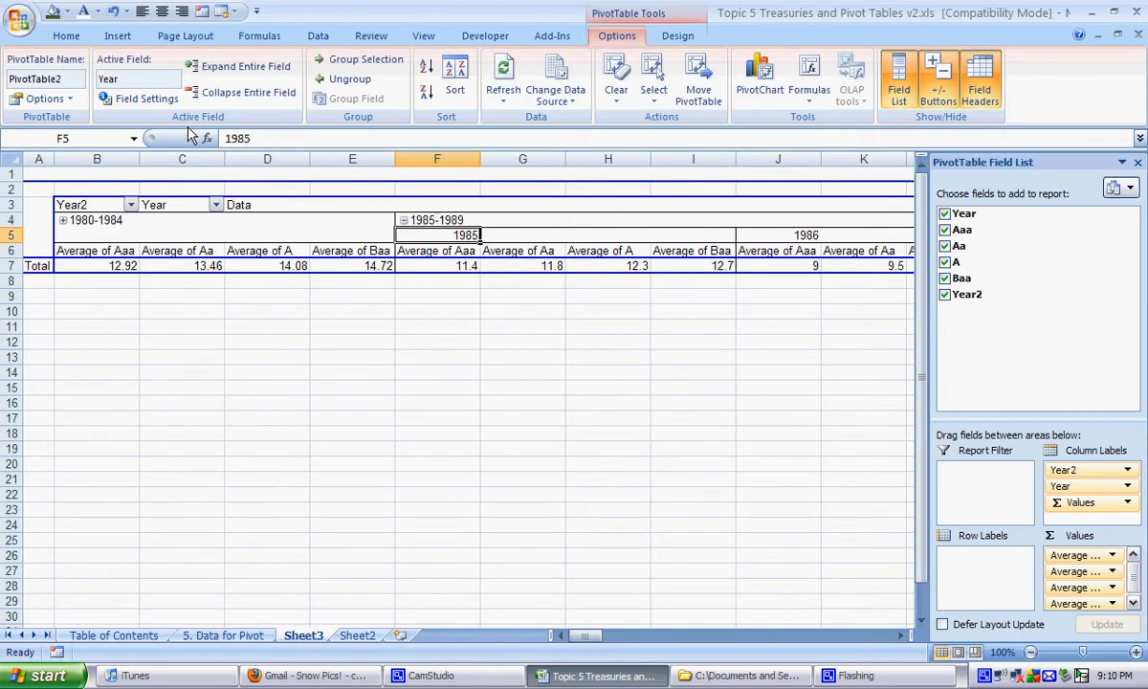
click(403, 221)
Step: Group the 1990 through 1994 year headings of the PivotTable
drag(767, 239, 768, 239)
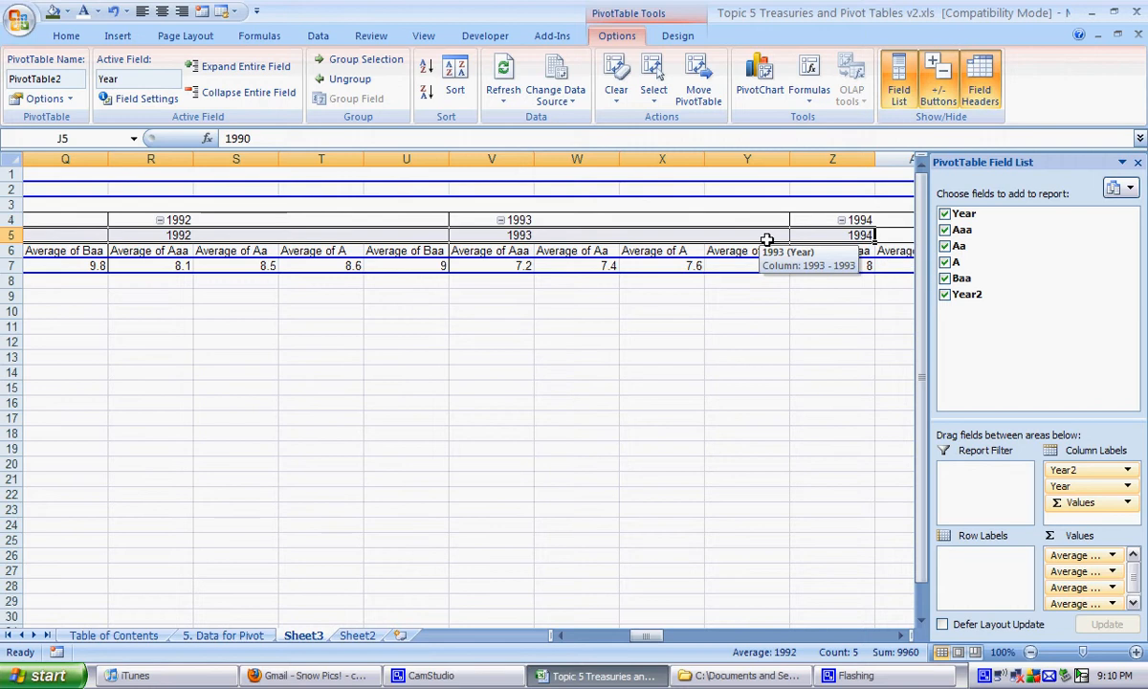
key(ctrl+shift+Right)
key(shift+Left)
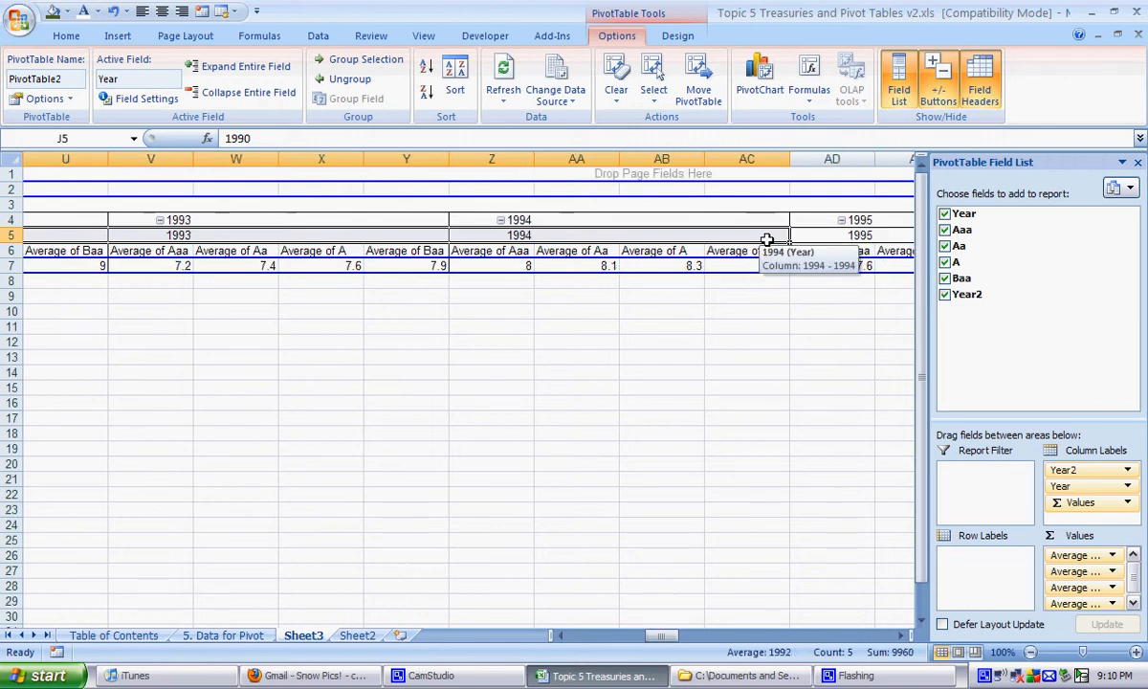
click(356, 59)
Step: Rename the new group above 1990 as 1990-1994 and collapse it to hide its individual years
click(490, 219)
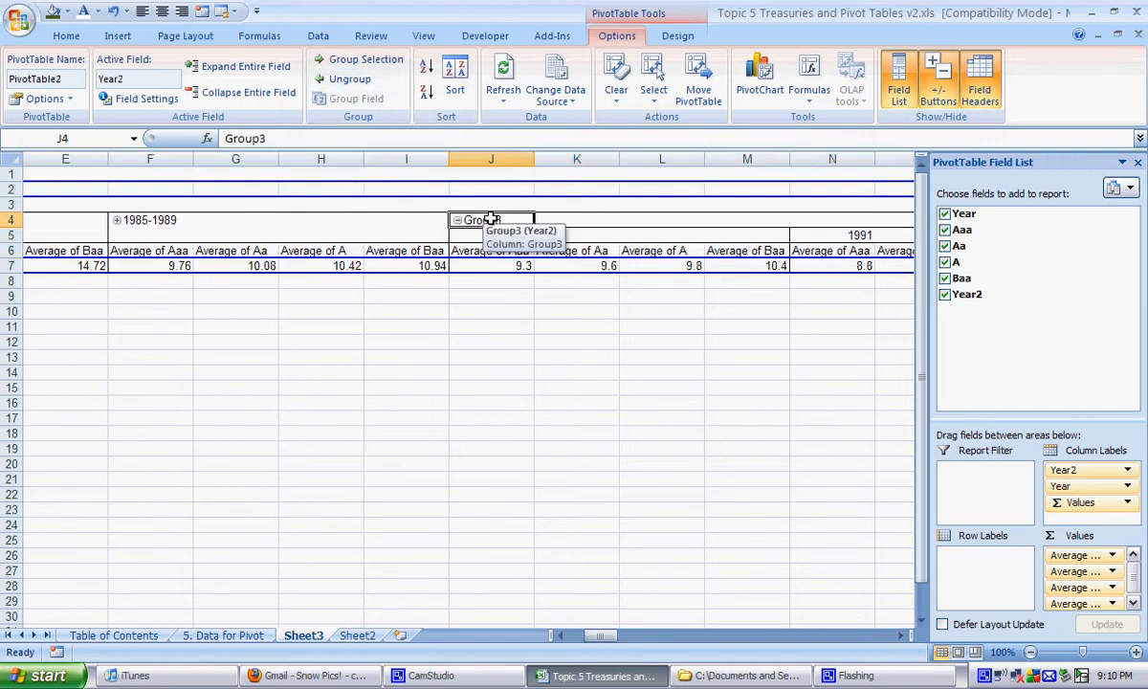
text(1990-1994)
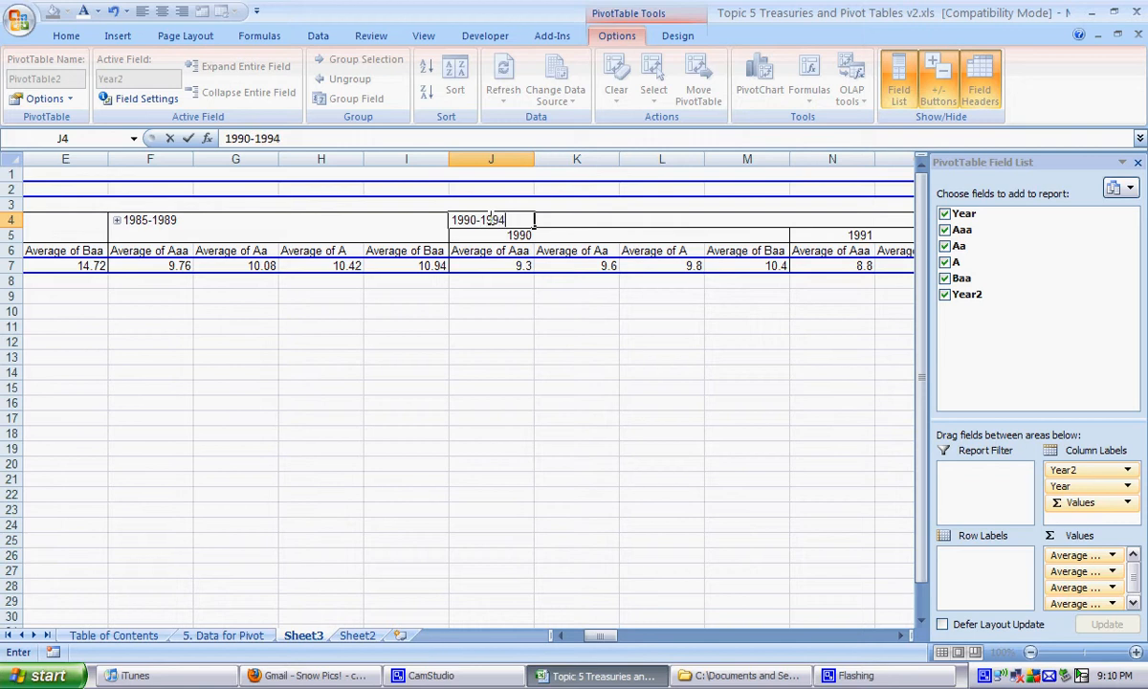
key(Return)
click(458, 220)
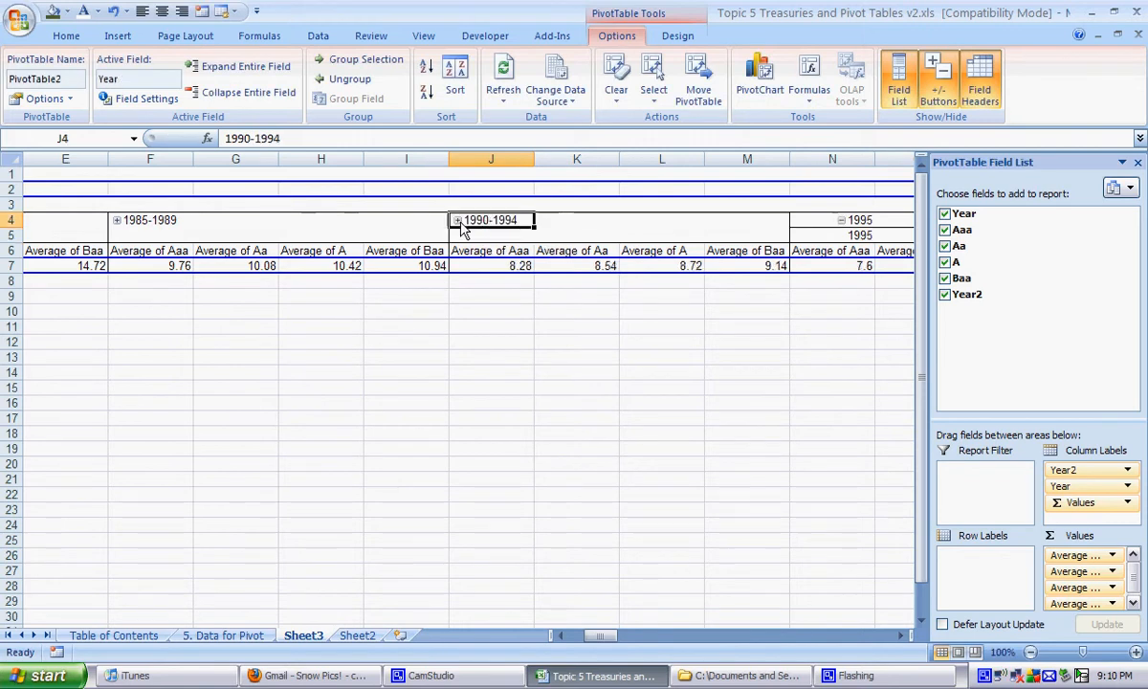
Step: Group the 1995 through 1999 year headings, leaving the total average columns out of the group
key(Down)
key(ctrl+shift+Right)
key(Right)
key(Right)
key(Right)
key(Right)
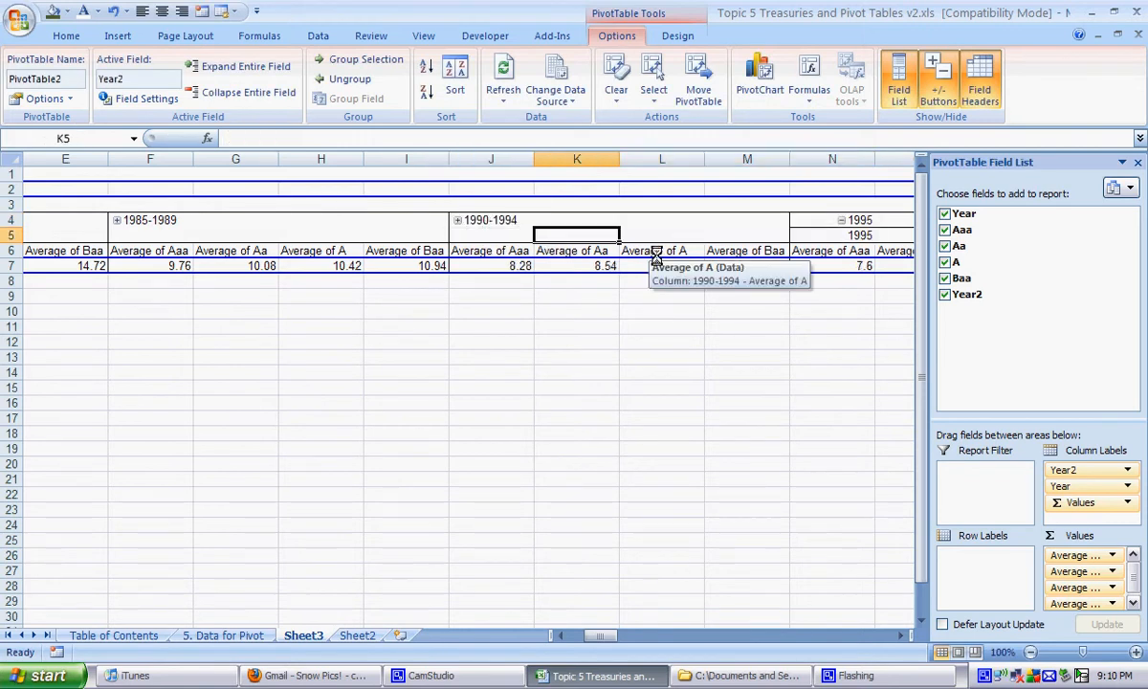
key(ctrl+shift+Right)
key(ctrl+shift+Right)
key(ctrl+shift+Right)
key(ctrl+shift+Right)
key(ctrl+shift+Right)
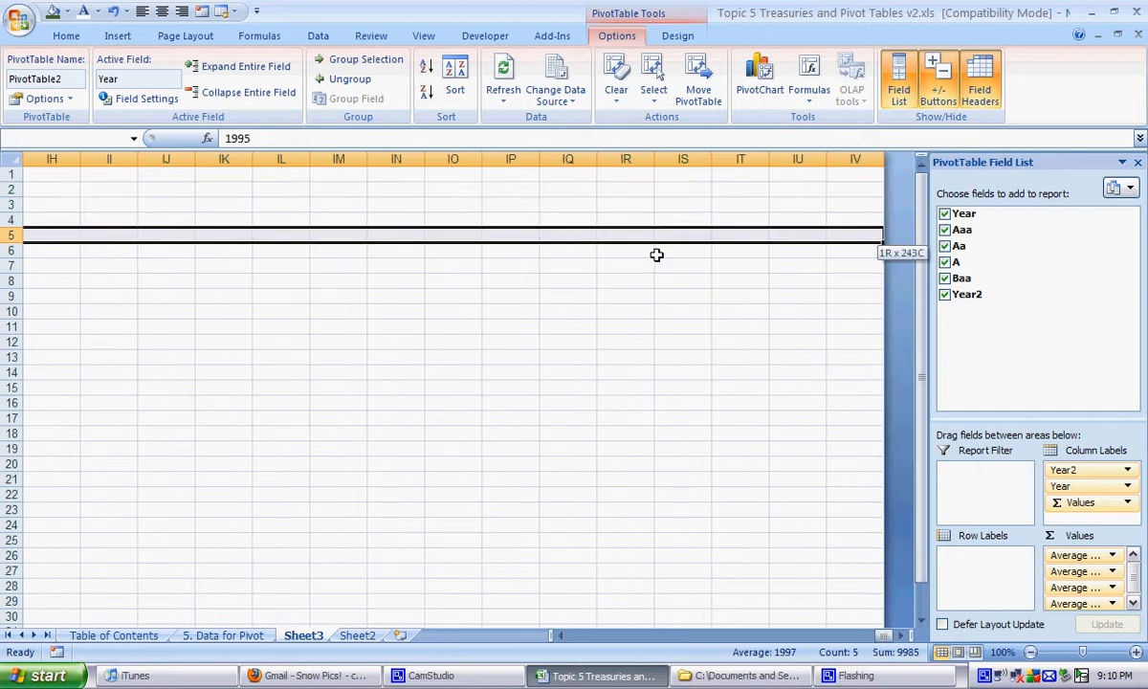
key(ctrl+shift+Left)
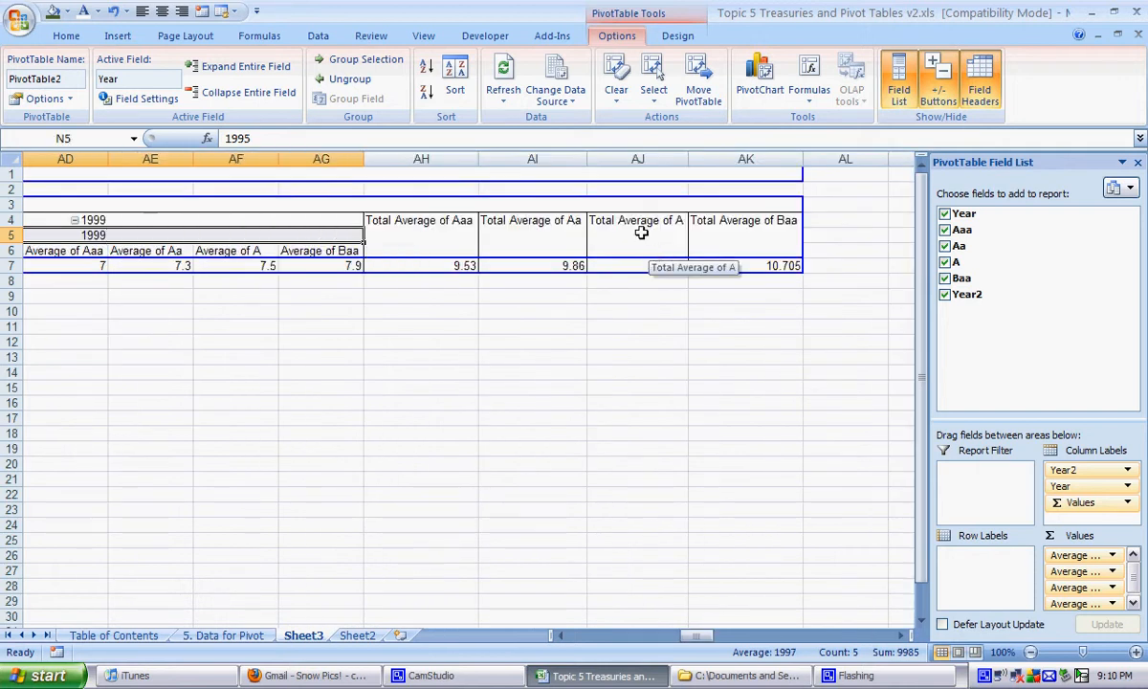
click(367, 61)
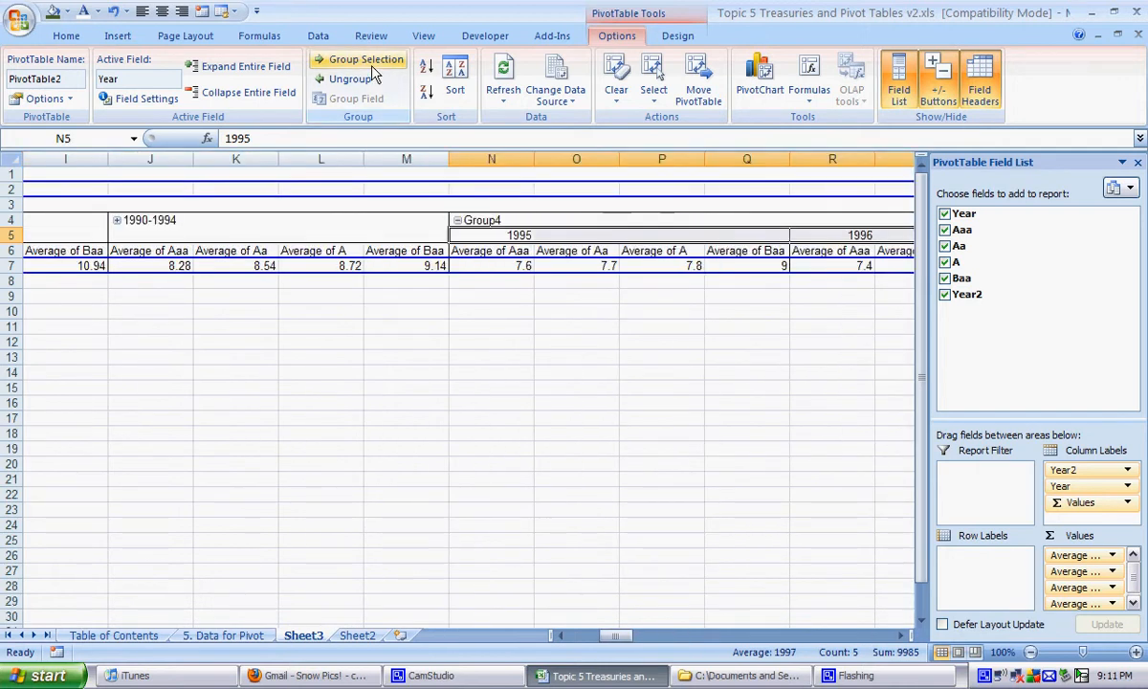
Step: Rename the new group above 1995 as 1995-1999 and collapse it to hide its individual years
key(Up)
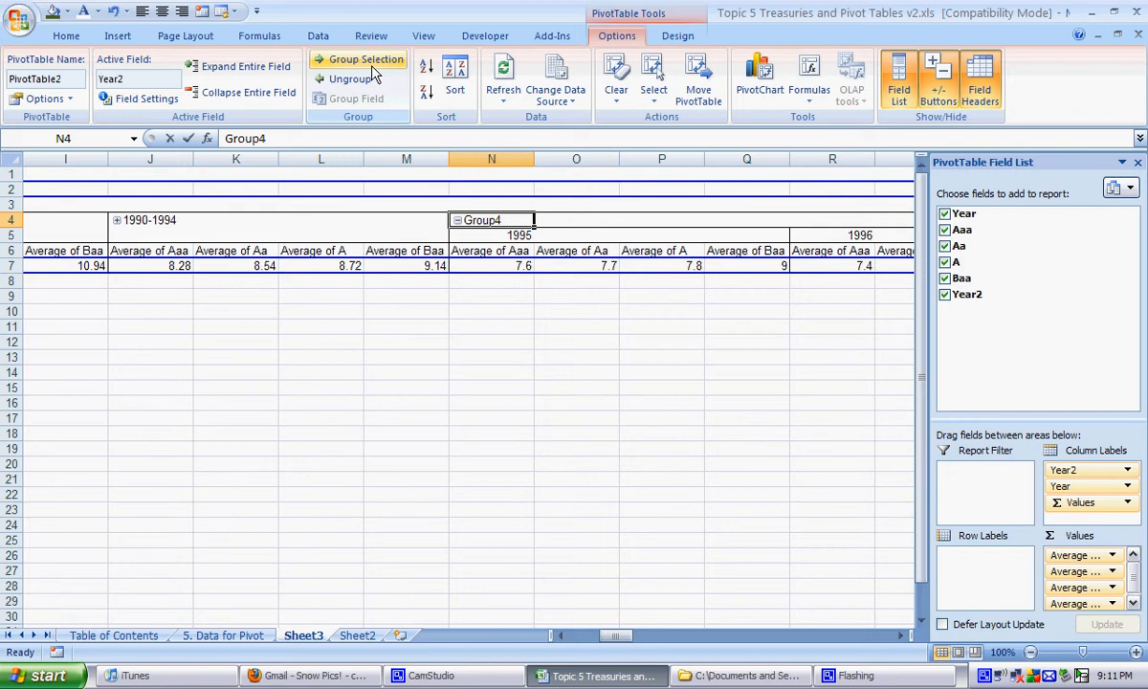
text(199)
text(5)
key(BackSpace)
text(5-1999)
key(Return)
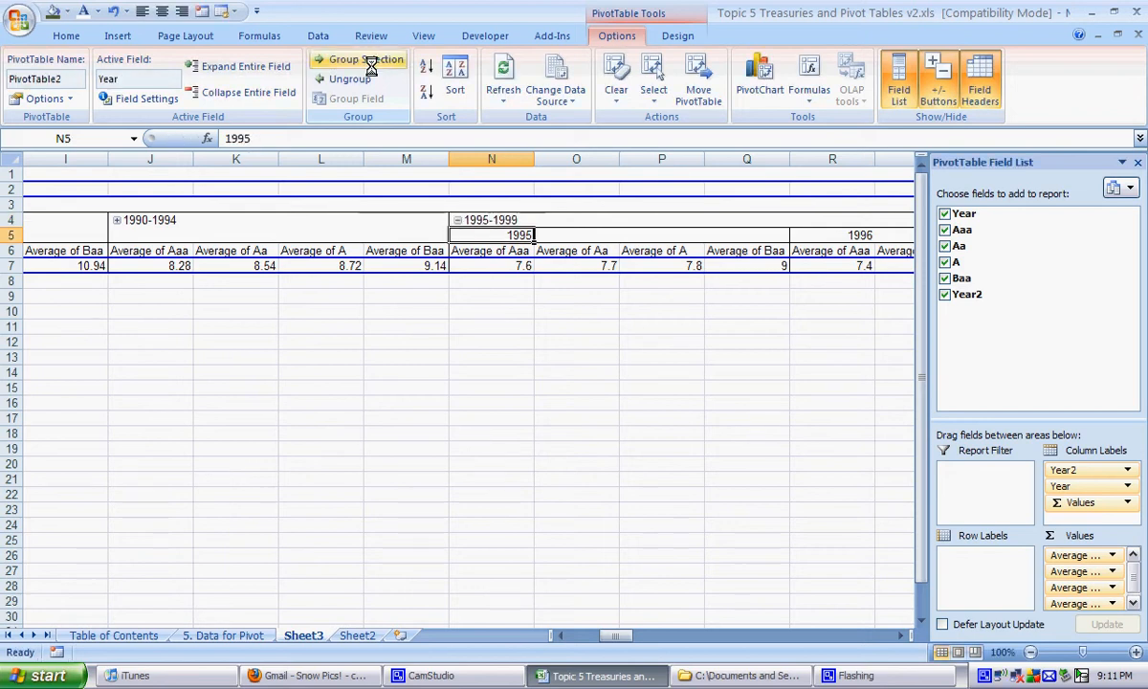
click(458, 221)
click(560, 326)
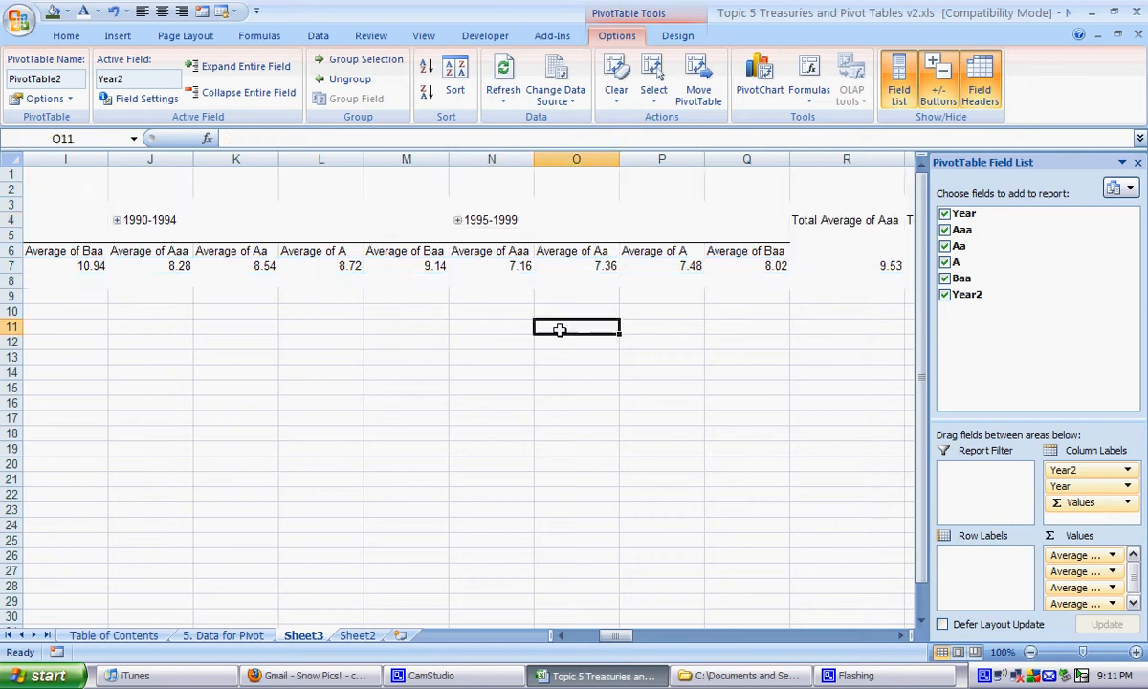
drag(761, 635, 721, 635)
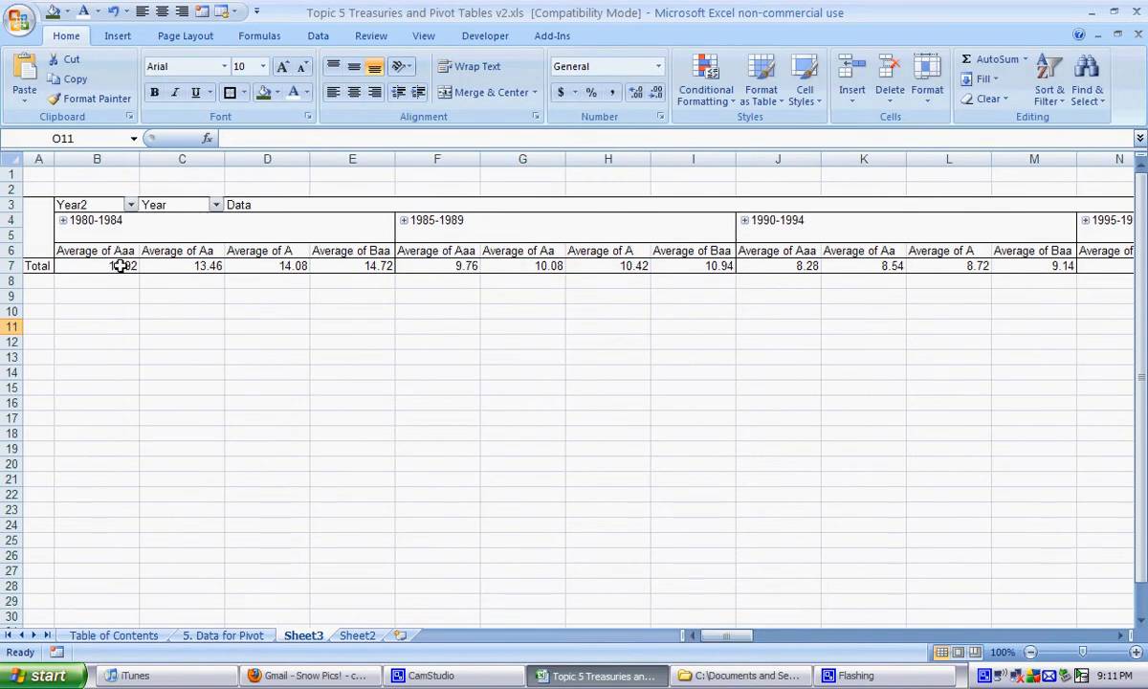
Step: Expand the 1980-1984 group to check the average yields of its individual years, and collapse it again
drag(111, 265, 196, 311)
click(63, 220)
click(144, 295)
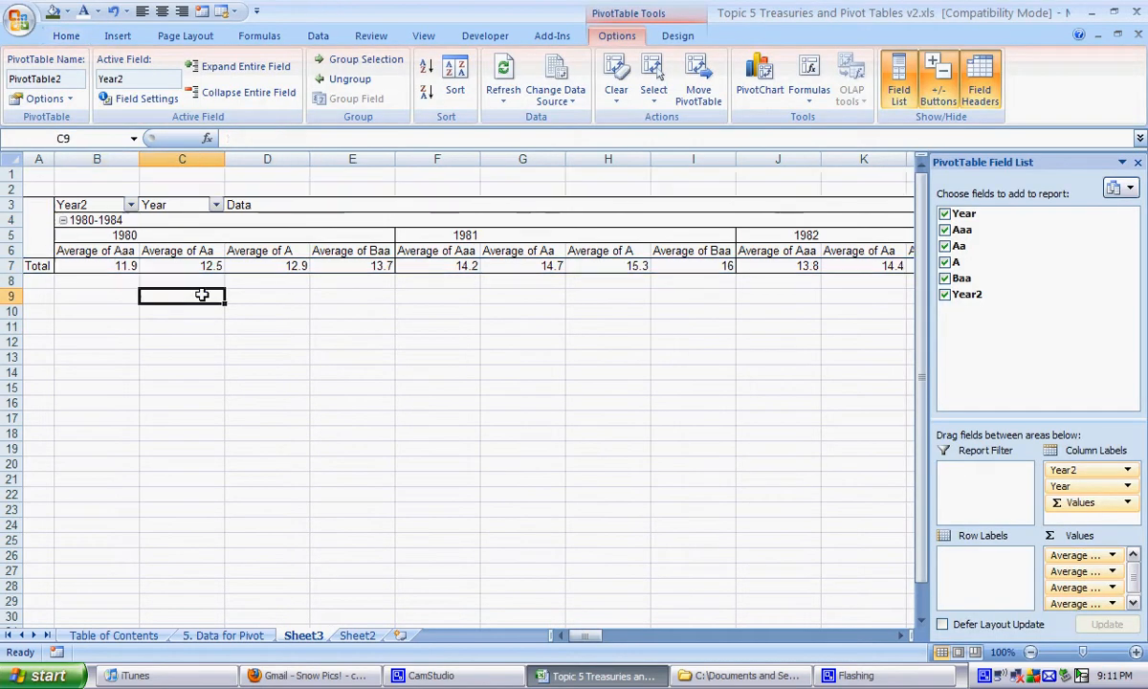
click(63, 220)
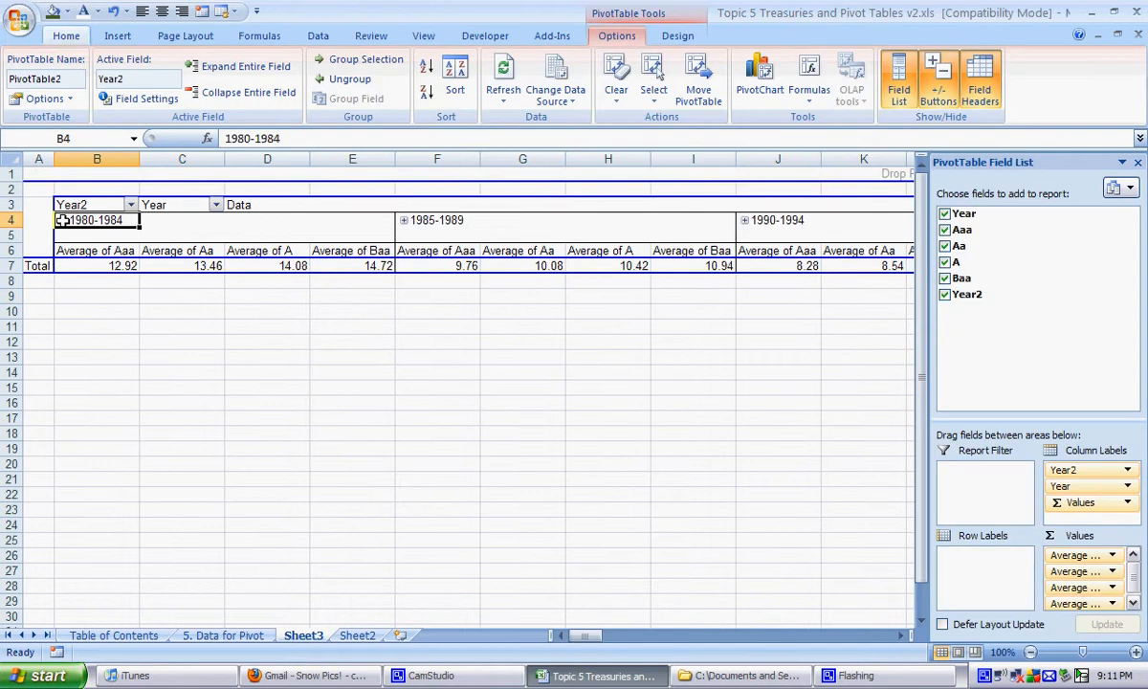
click(171, 231)
click(106, 219)
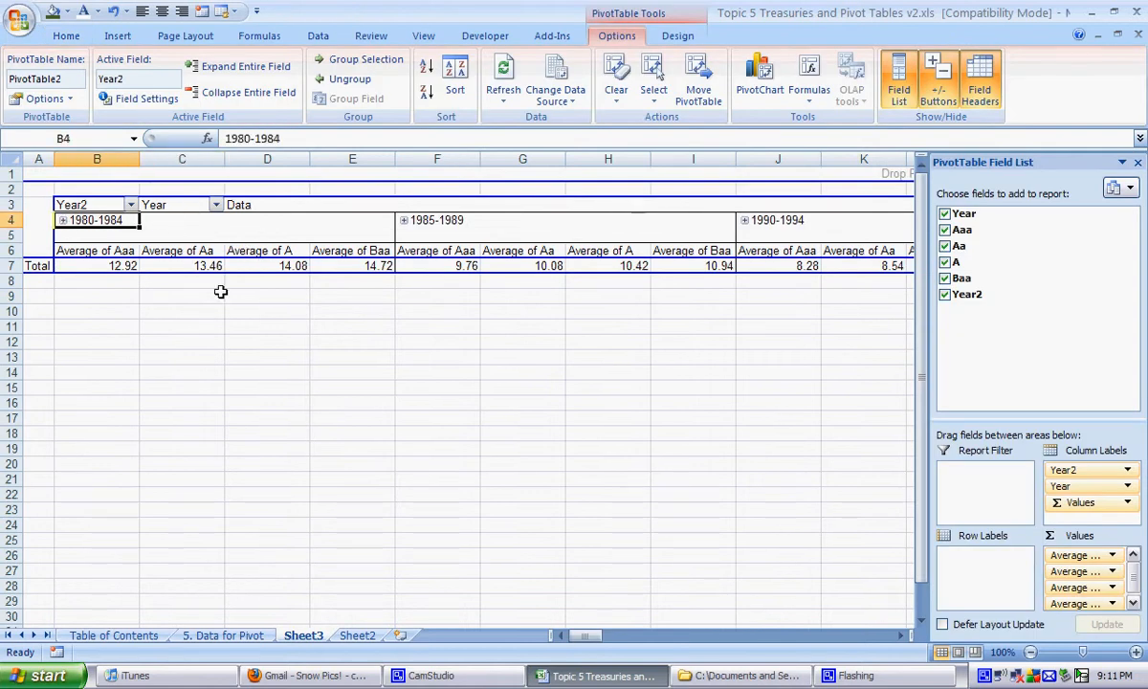
click(114, 253)
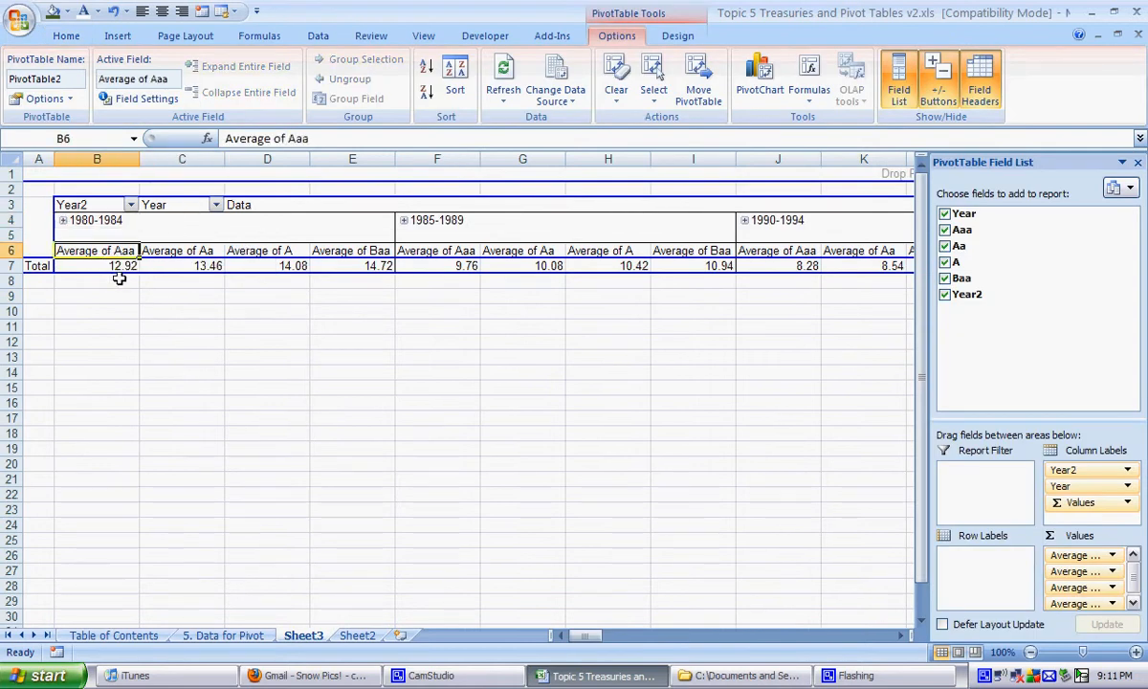
click(117, 266)
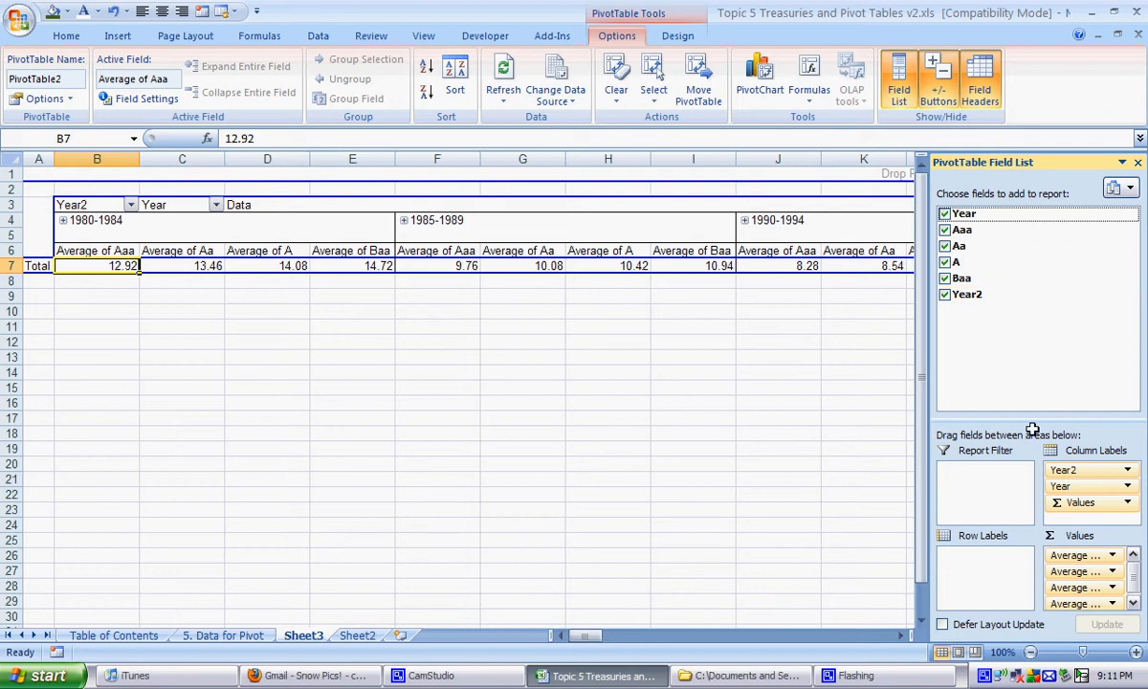
Step: Remove the Year field from the PivotTable's column labels, keeping Year2 so only the five-year groups are shown
click(1052, 468)
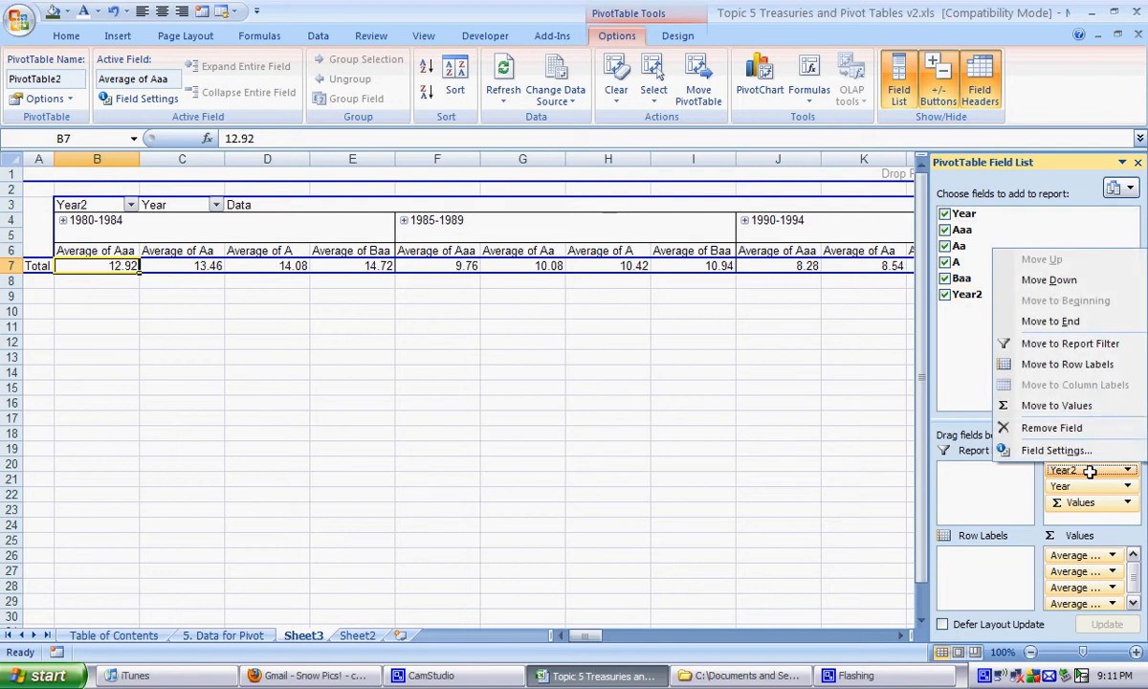
click(967, 356)
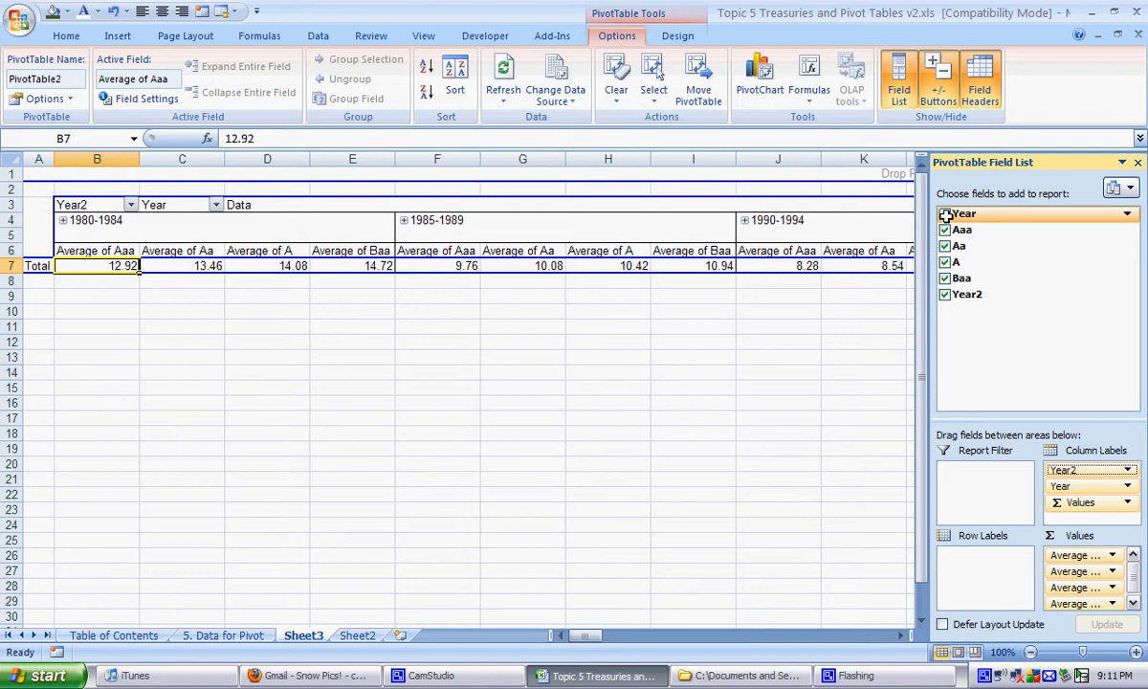
drag(1060, 486, 1017, 307)
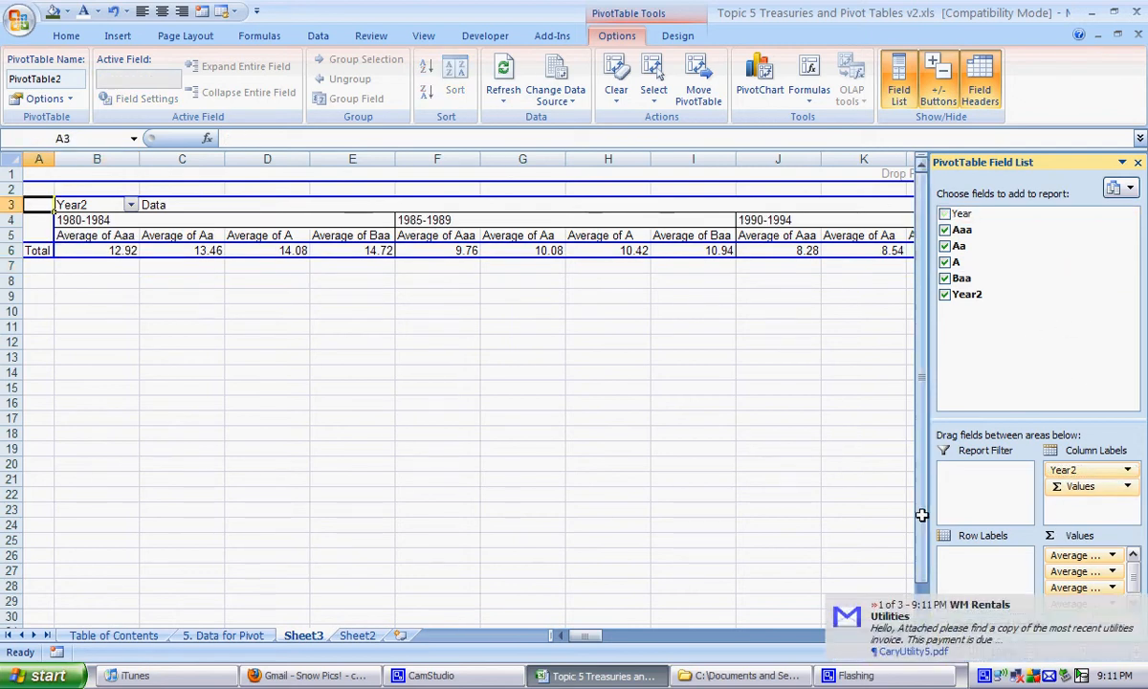
click(756, 418)
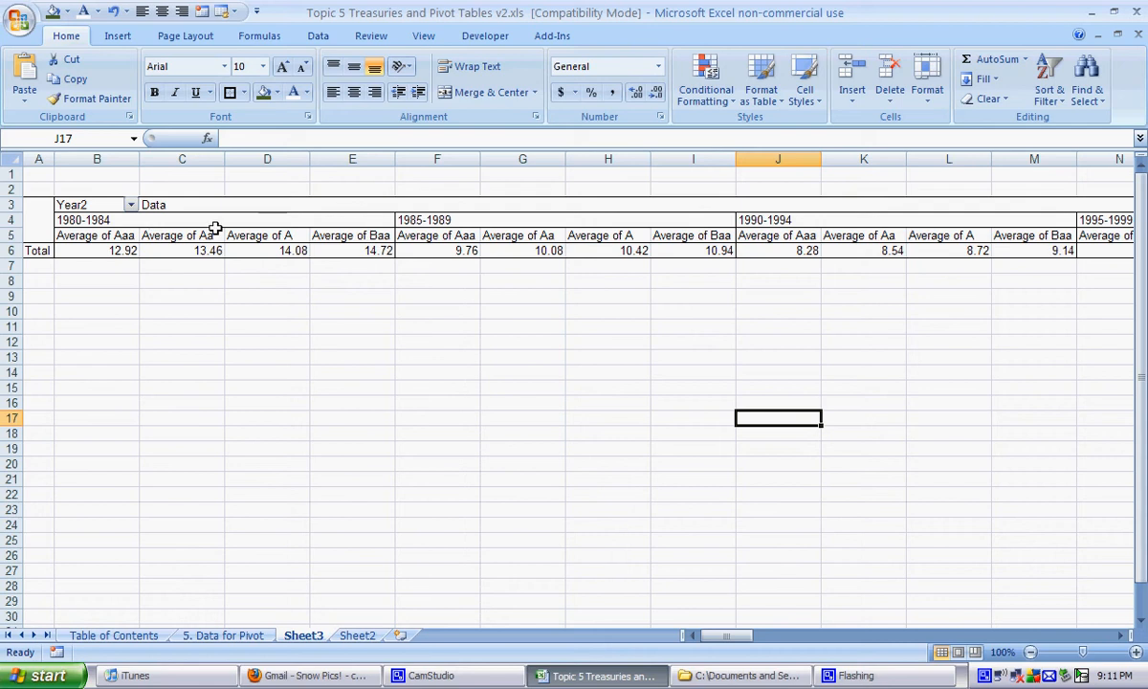
Step: Check the grouped PivotTable, return to cell A1, and go back to the build instructions on the 5. Data for Pivot sheet
click(97, 218)
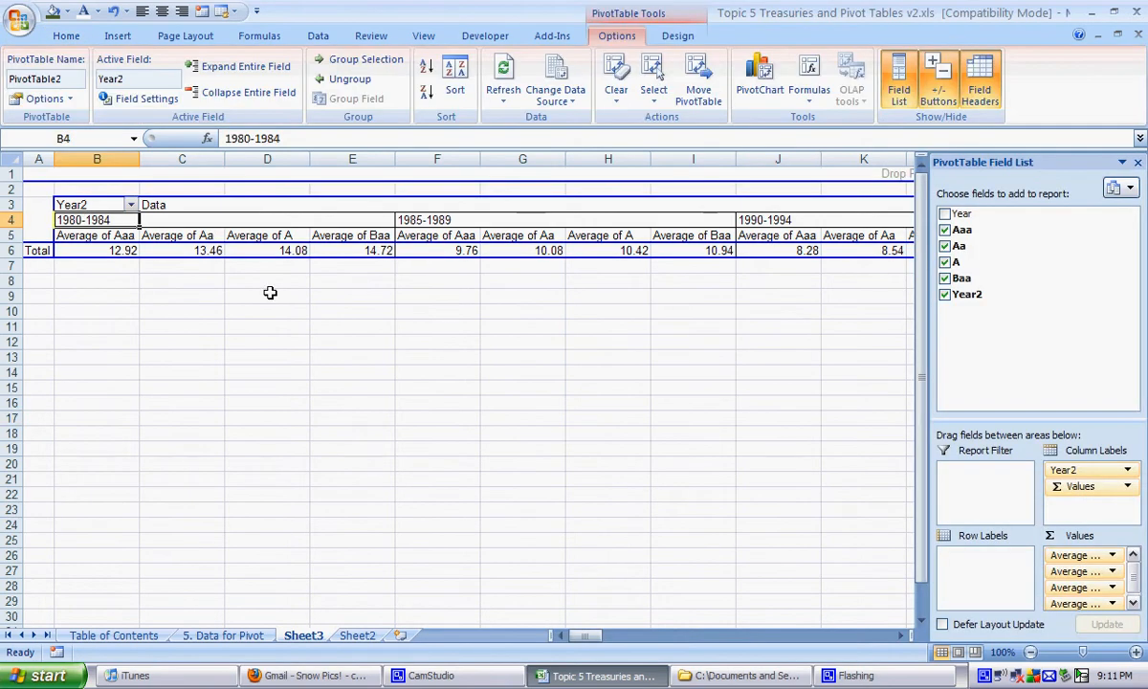
click(182, 283)
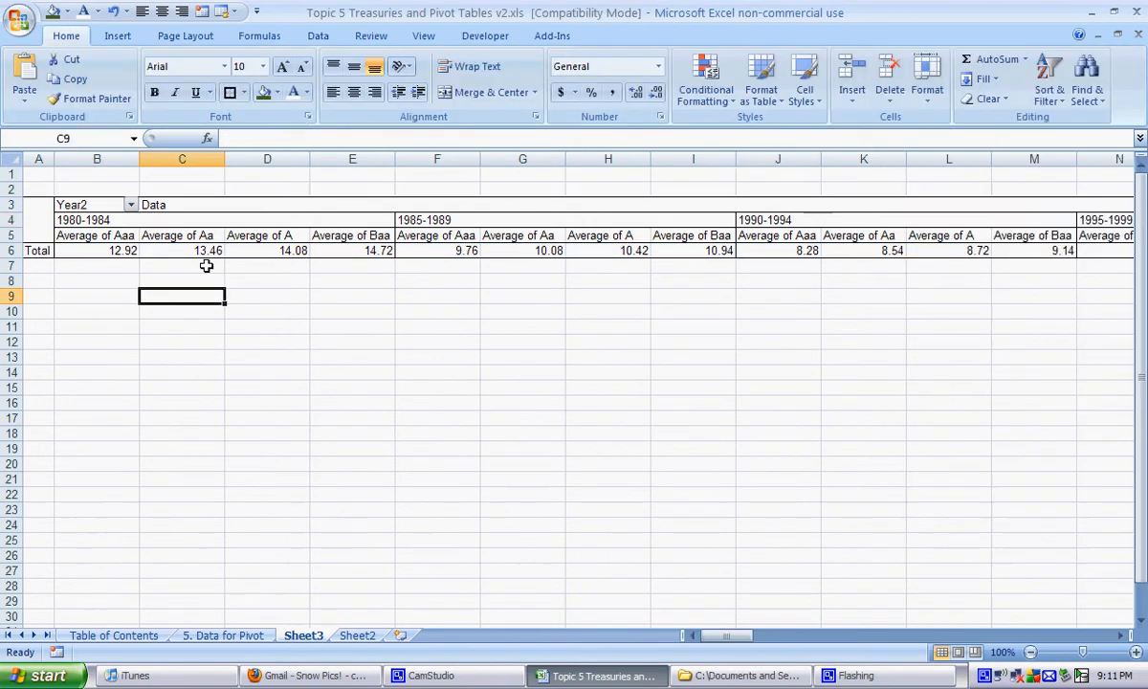
key(ctrl+Home)
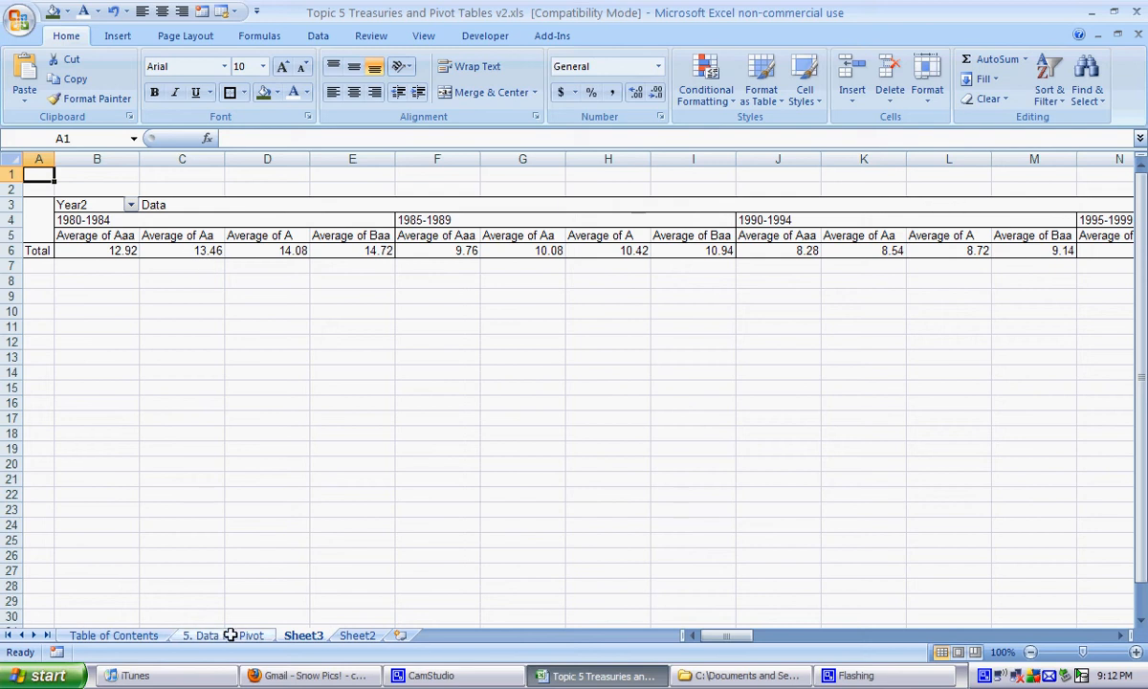
click(228, 635)
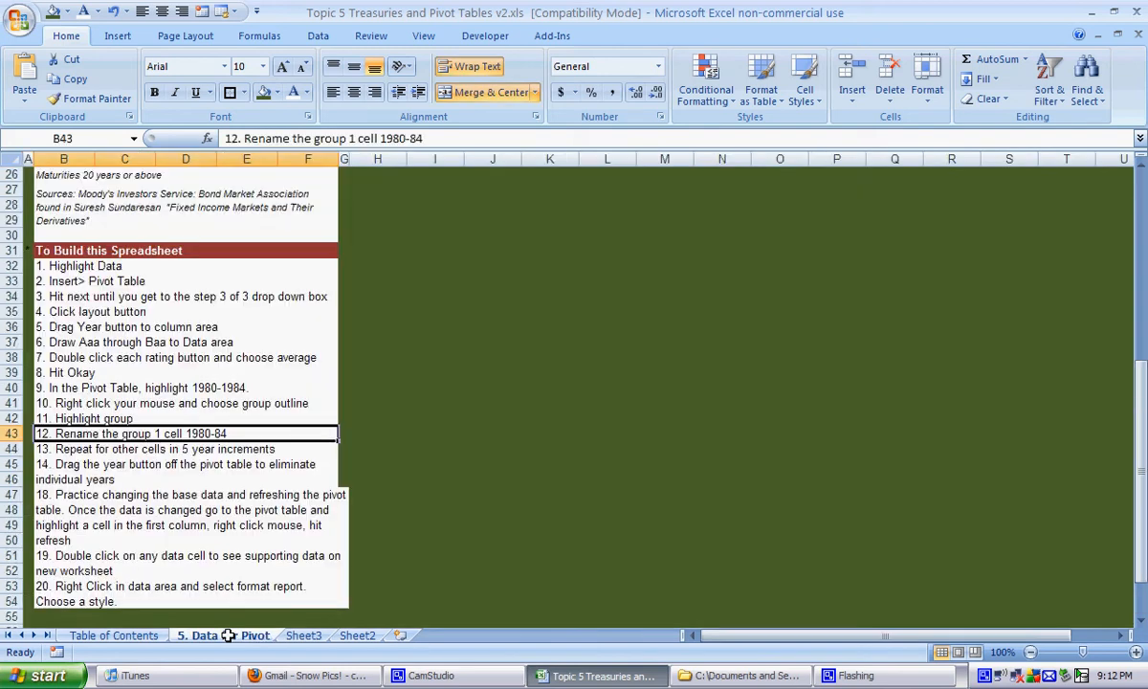
click(439, 500)
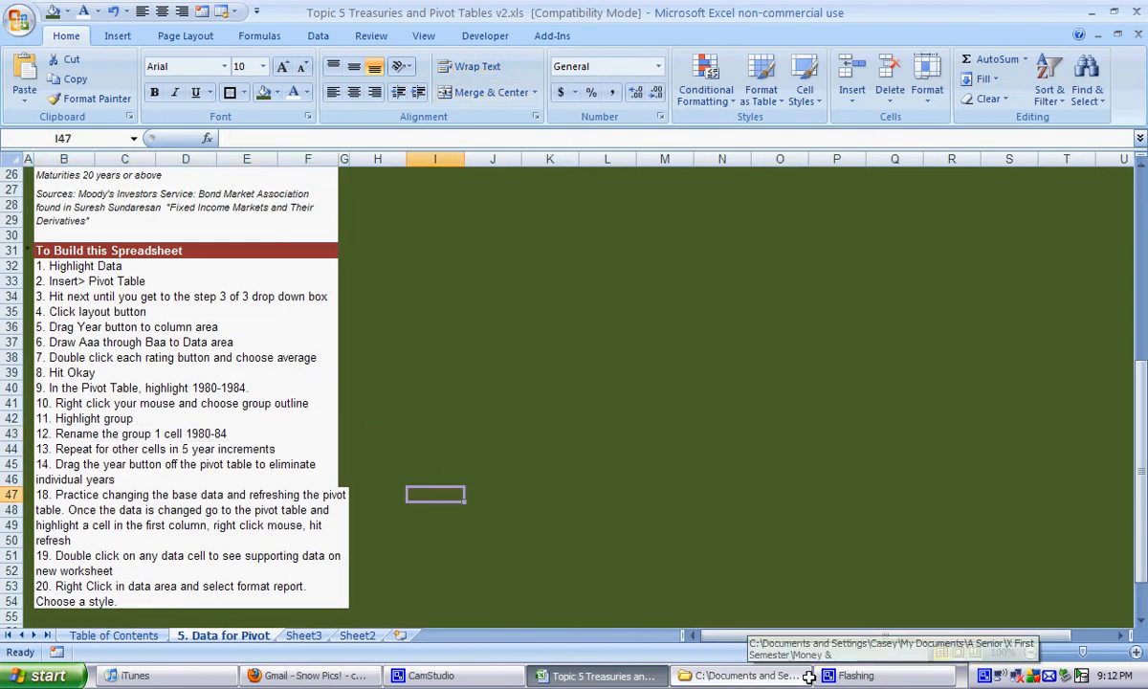
click(430, 676)
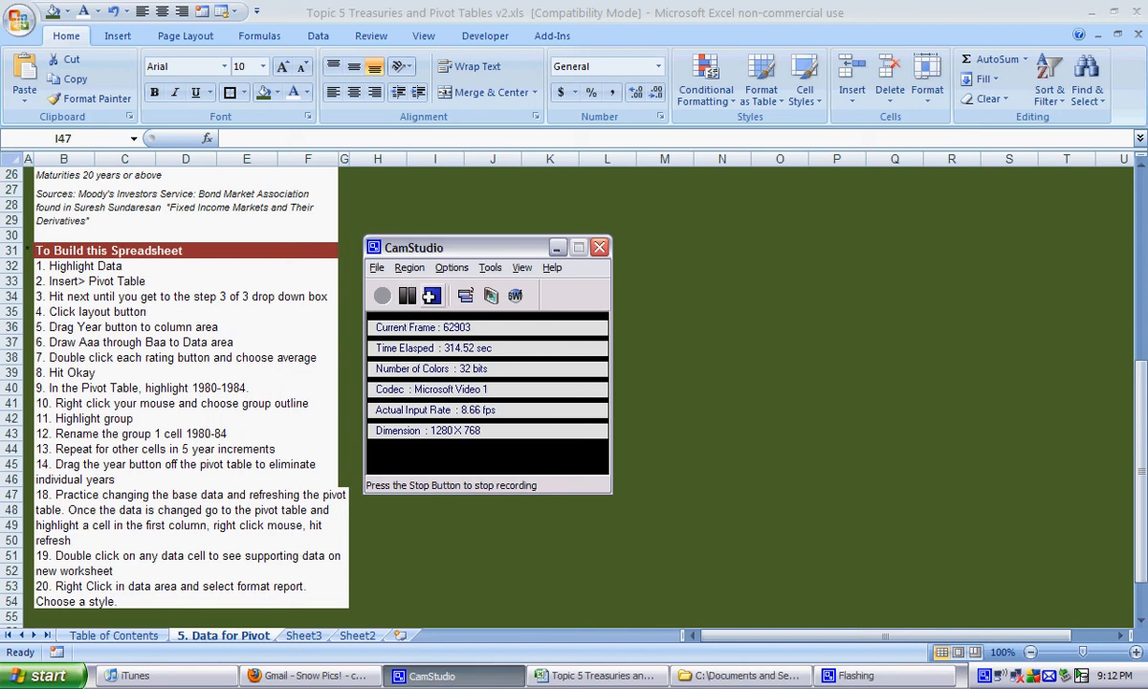